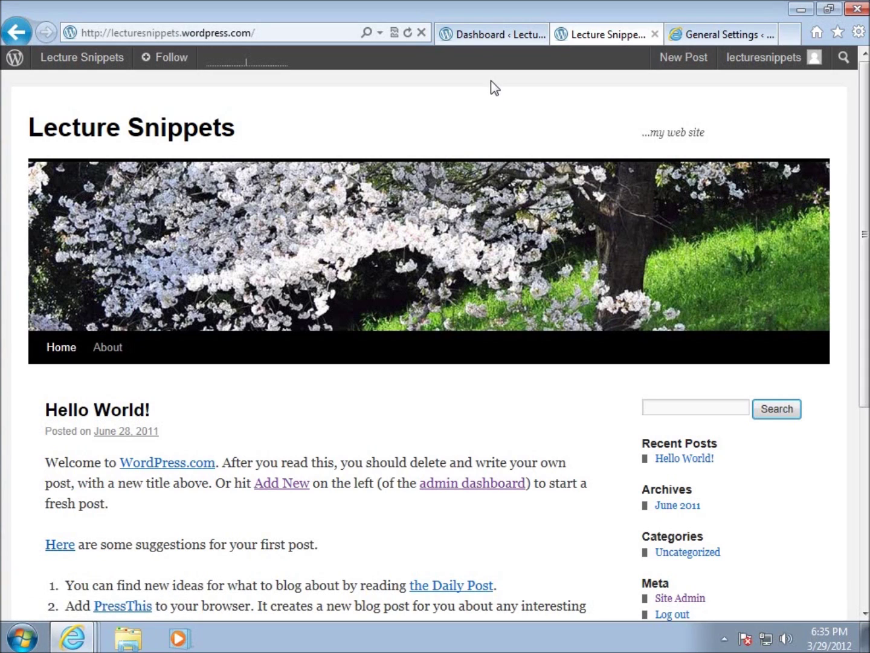
# - Go to the site's dashboard and open its General Settings page
pyautogui.click(477, 35)
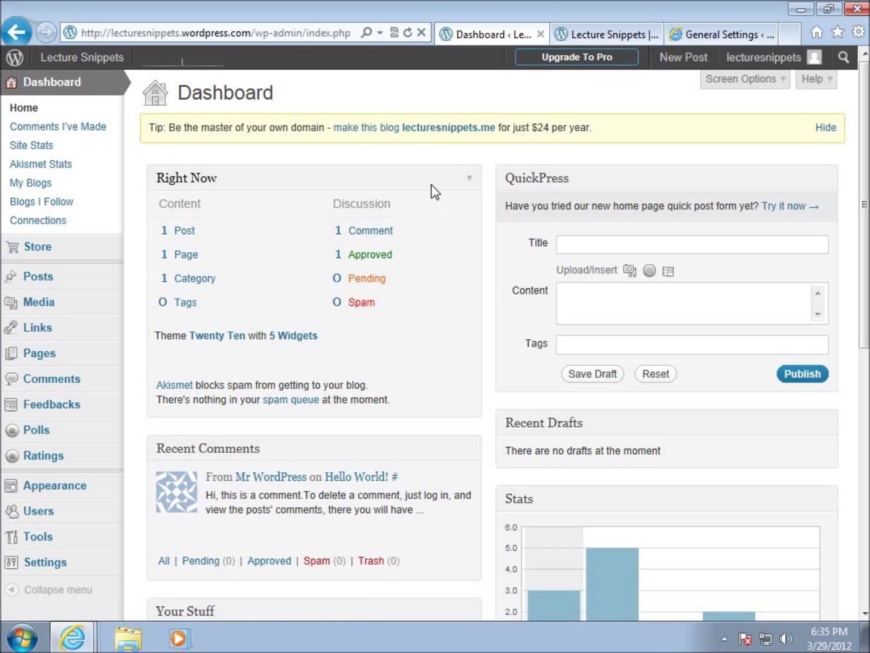
pyautogui.scroll(-4, 432, 181)
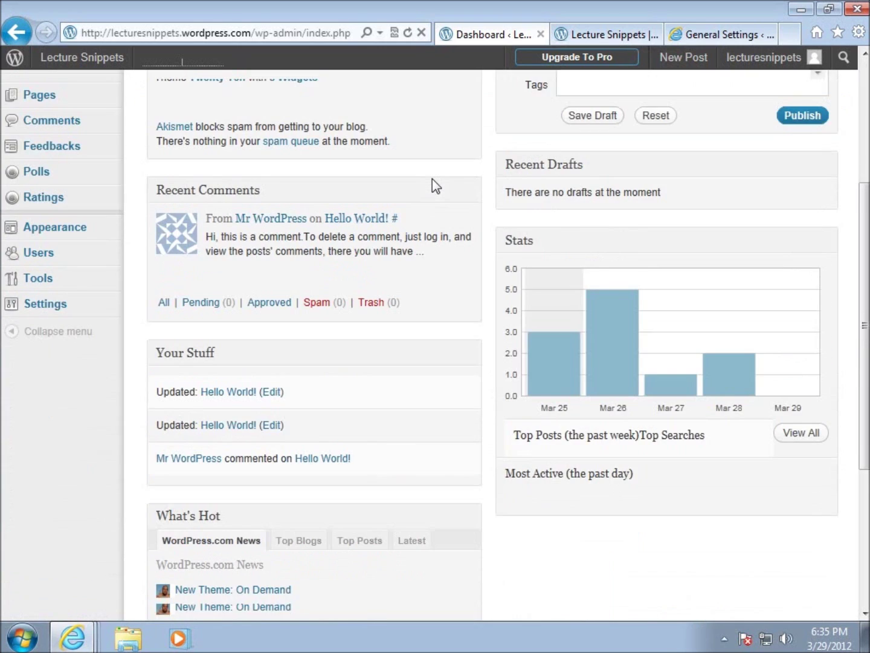
pyautogui.scroll(4, 432, 182)
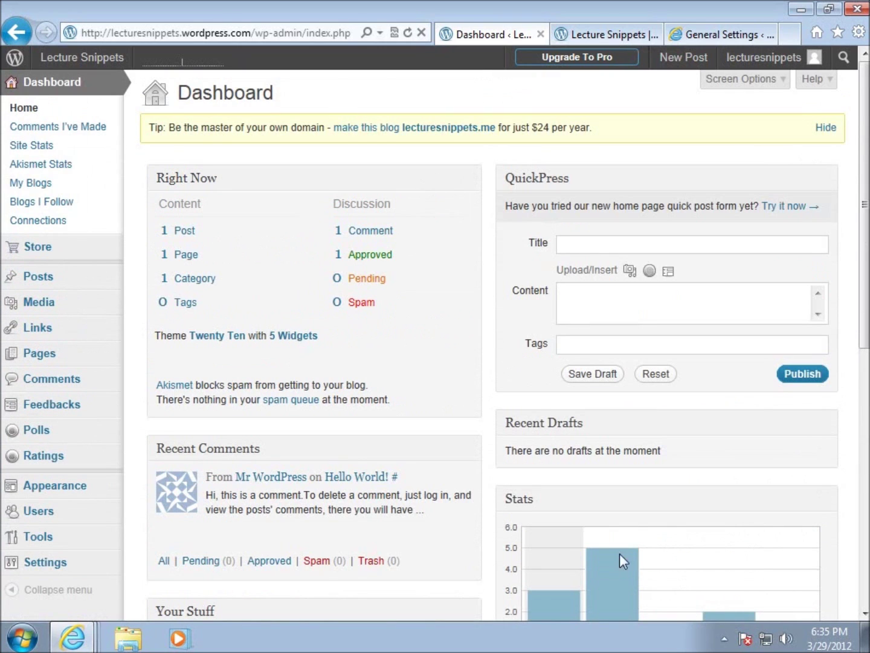
pyautogui.scroll(-3, 439, 403)
pyautogui.scroll(3, 438, 378)
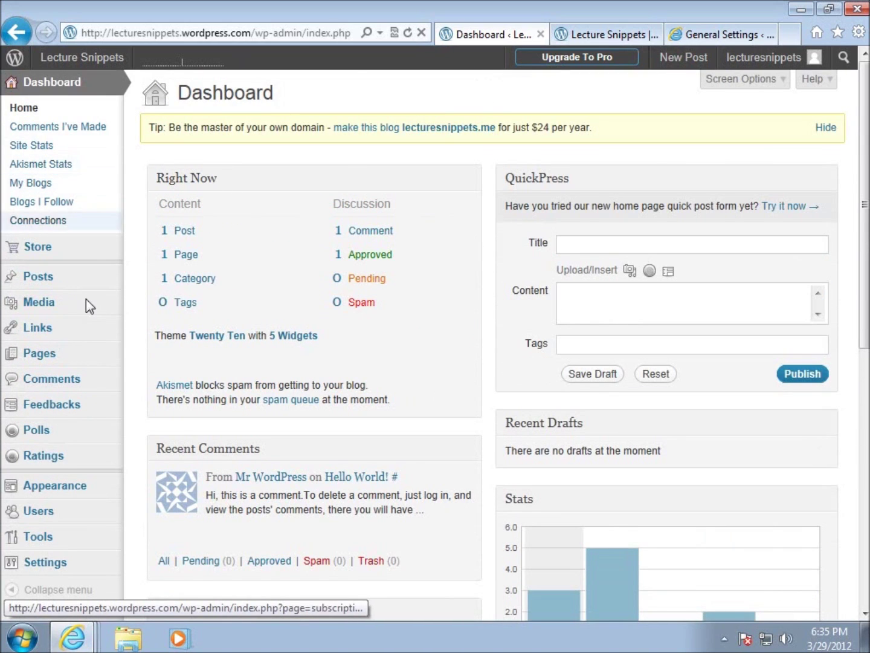
pyautogui.scroll(-4, 87, 303)
pyautogui.moveTo(90, 310)
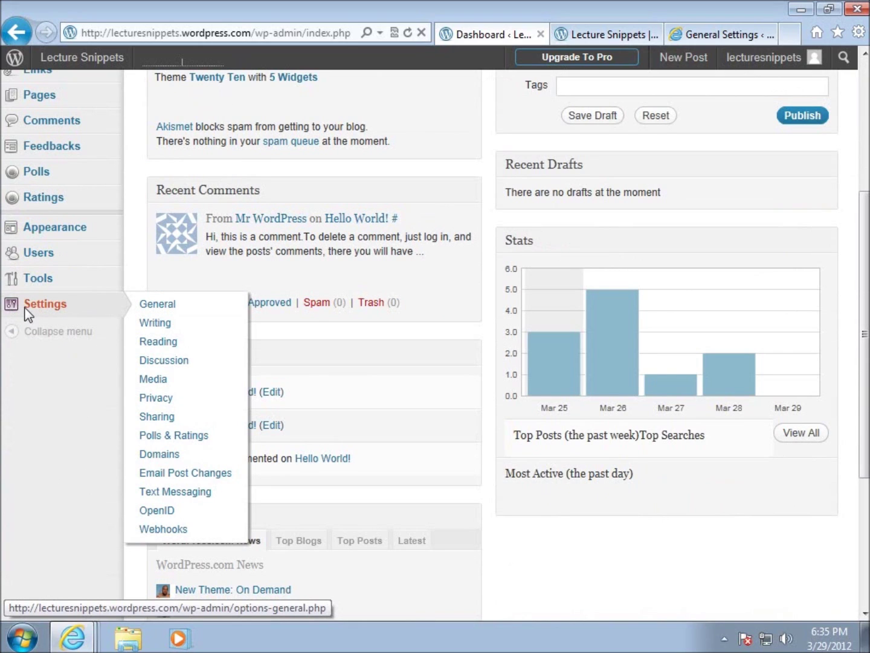
pyautogui.click(169, 304)
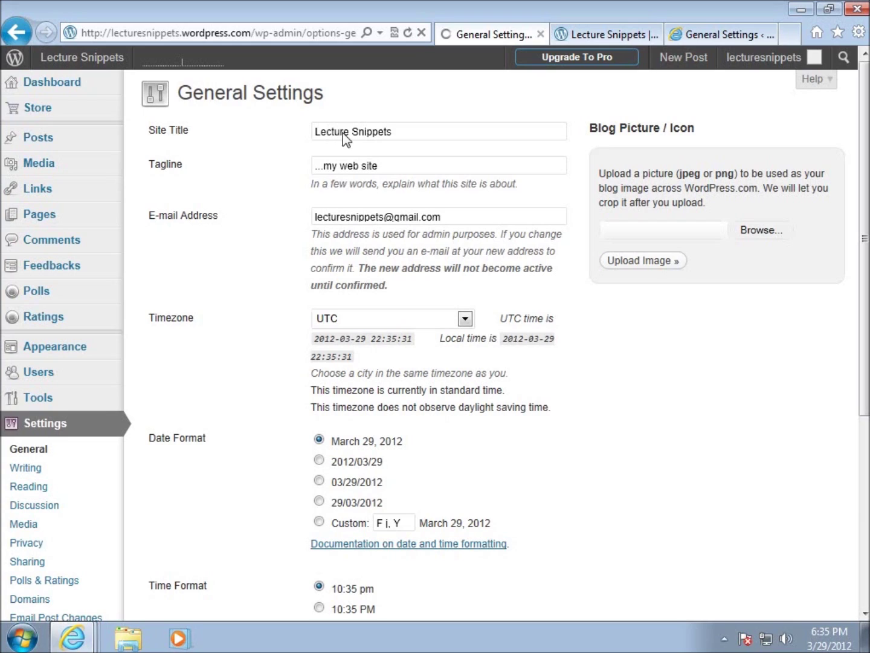
# - Set the site title to "Montain Bike Adventures" and the tagline to "...hardtail 29ers"
pyautogui.moveTo(390, 133); pyautogui.dragTo(319, 139)
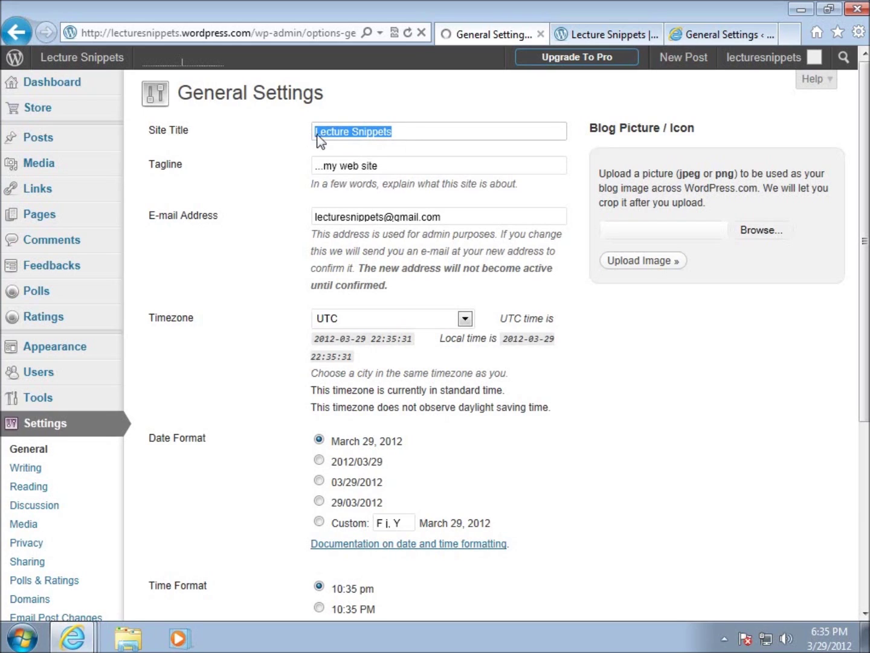
pyautogui.write('Mo')
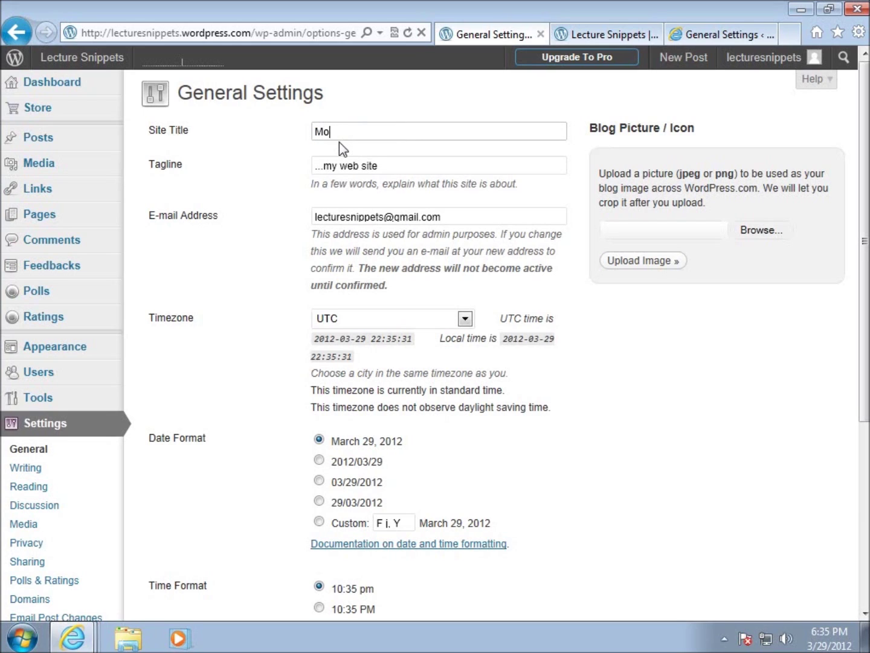
pyautogui.write('ntain Bike Adventures')
pyautogui.moveTo(397, 168); pyautogui.dragTo(318, 171)
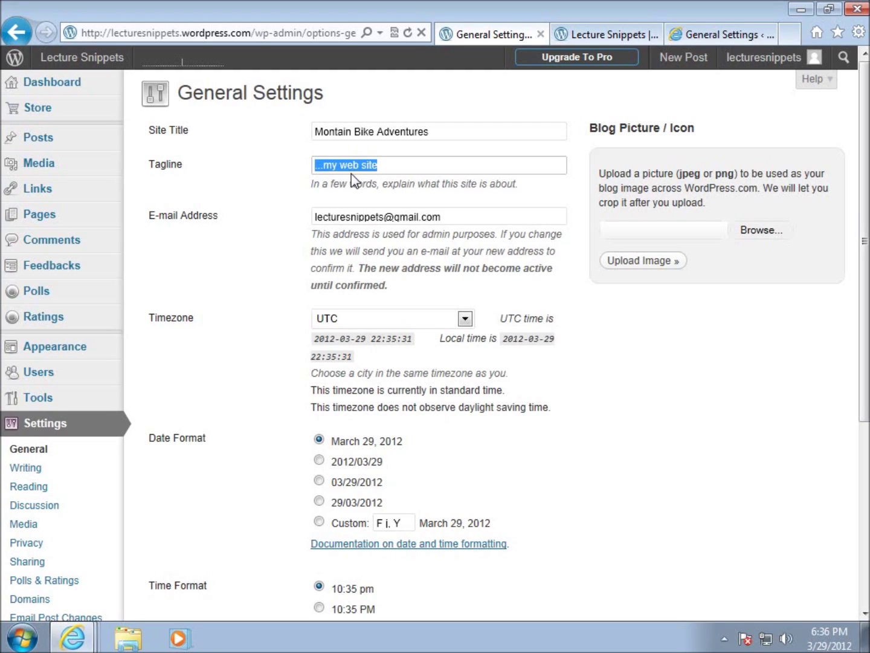
pyautogui.write('...hardtail 29')
pyautogui.write('ers')
# - Set the site's timezone to the city Detroit in the America group
pyautogui.click(451, 218)
pyautogui.scroll(-2, 425, 249)
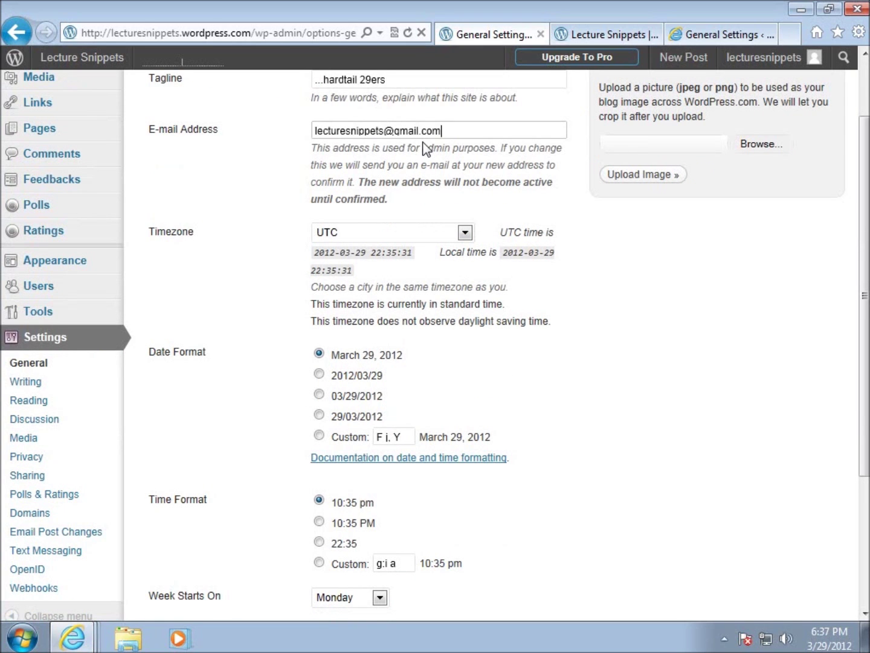
pyautogui.scroll(2, 422, 143)
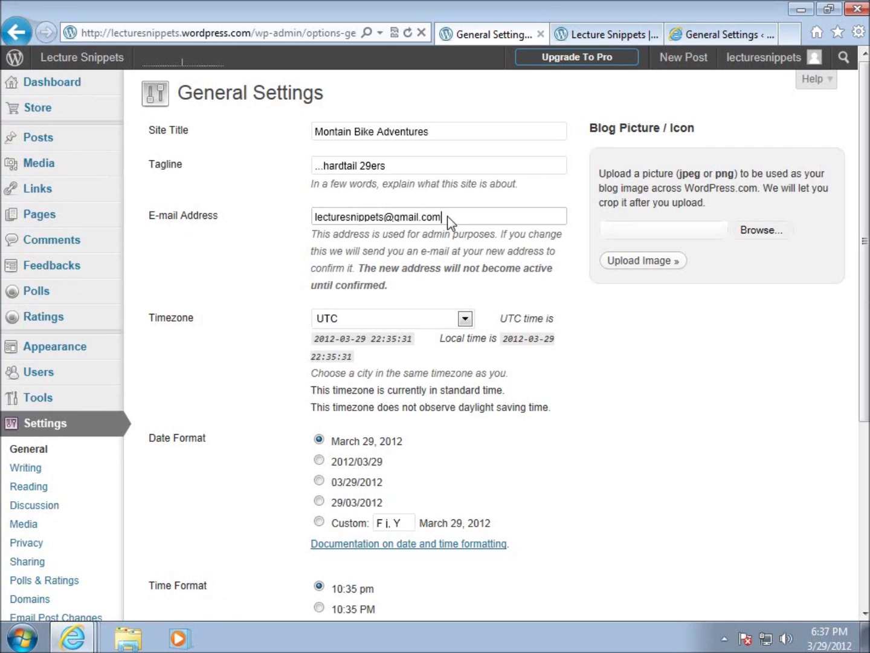
pyautogui.scroll(-2, 447, 216)
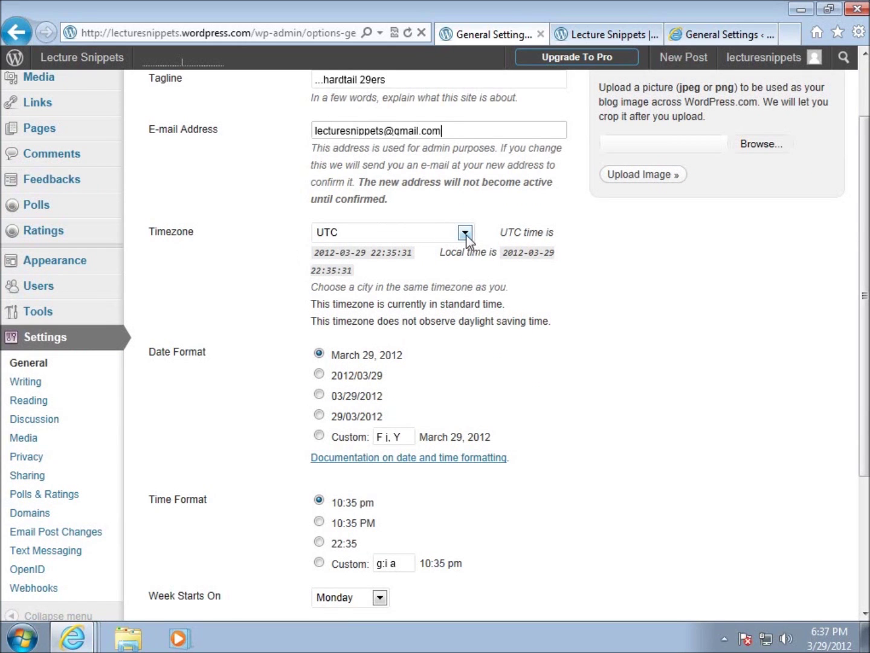
pyautogui.click(465, 233)
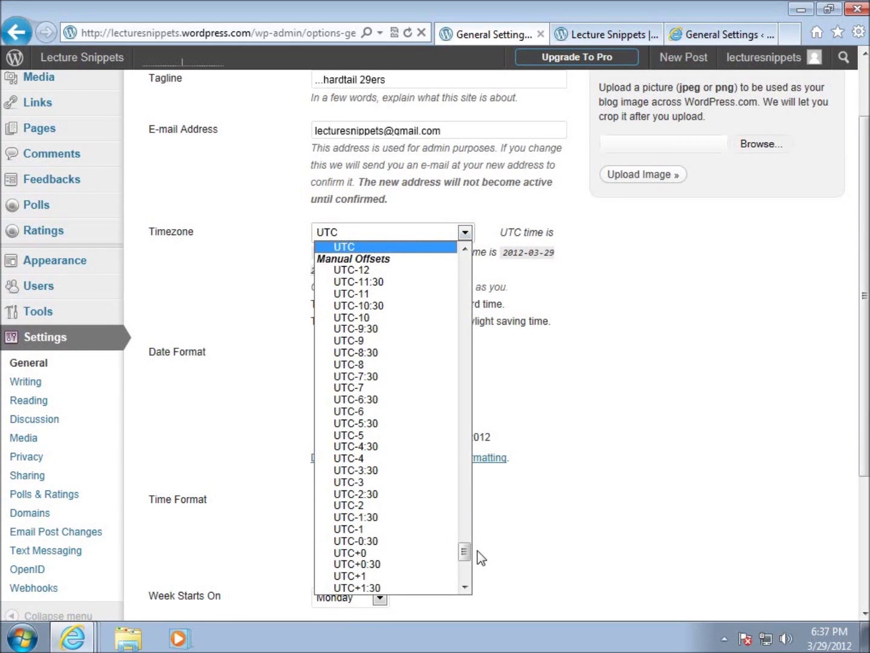
pyautogui.moveTo(464, 551); pyautogui.dragTo(481, 318)
pyautogui.moveTo(480, 312); pyautogui.dragTo(468, 301)
pyautogui.scroll(-7, 408, 439)
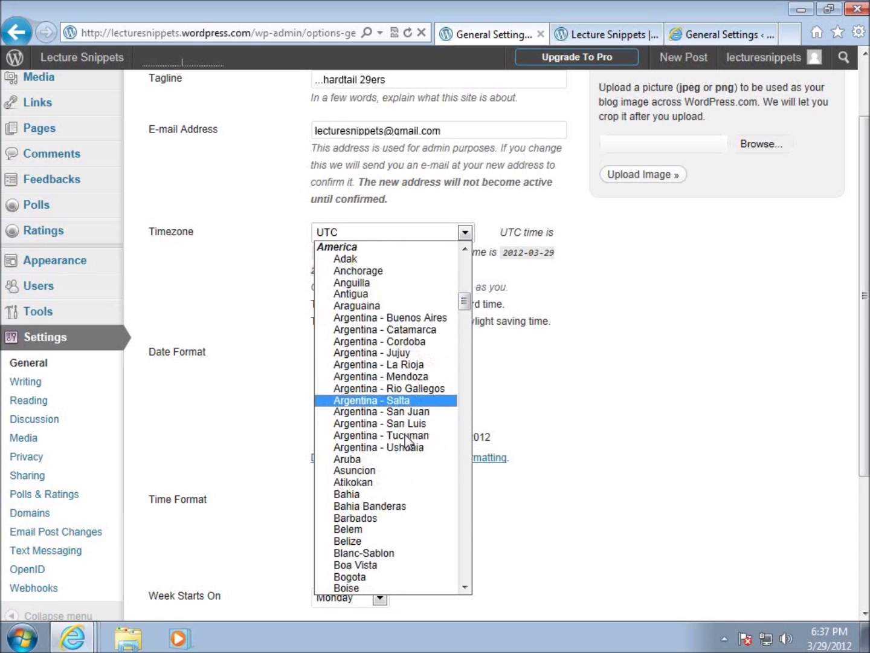
pyautogui.scroll(-4, 408, 440)
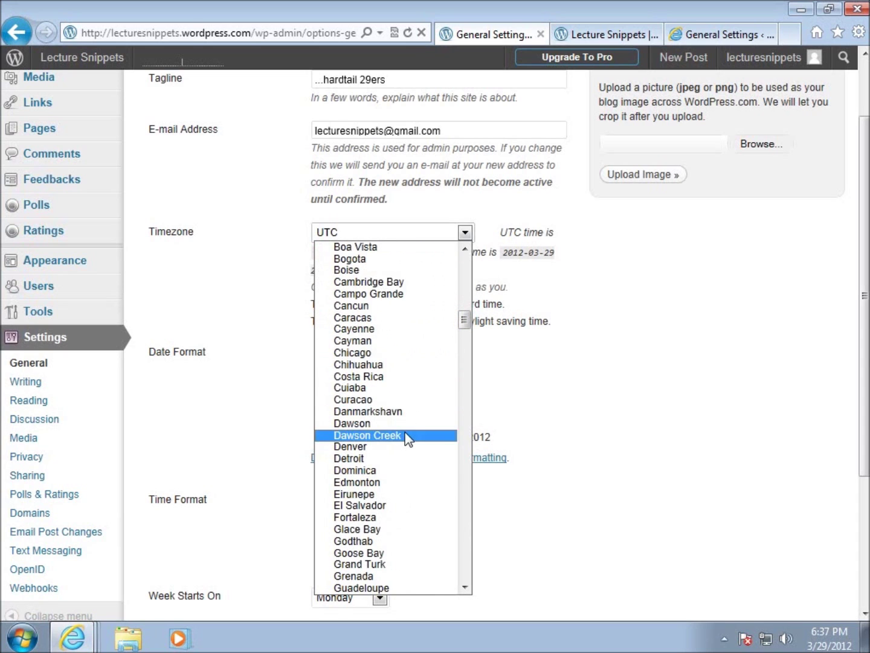
pyautogui.click(363, 423)
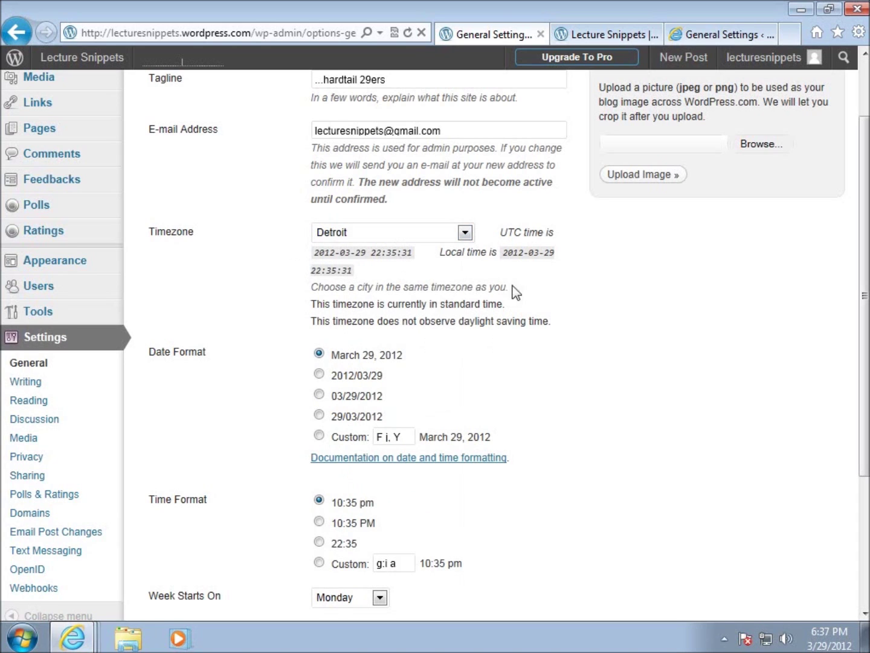
# - Check the post's date style on the public site, then set the date format to 03/29/2012 and save the general settings
pyautogui.scroll(-2, 530, 301)
pyautogui.scroll(-2, 531, 301)
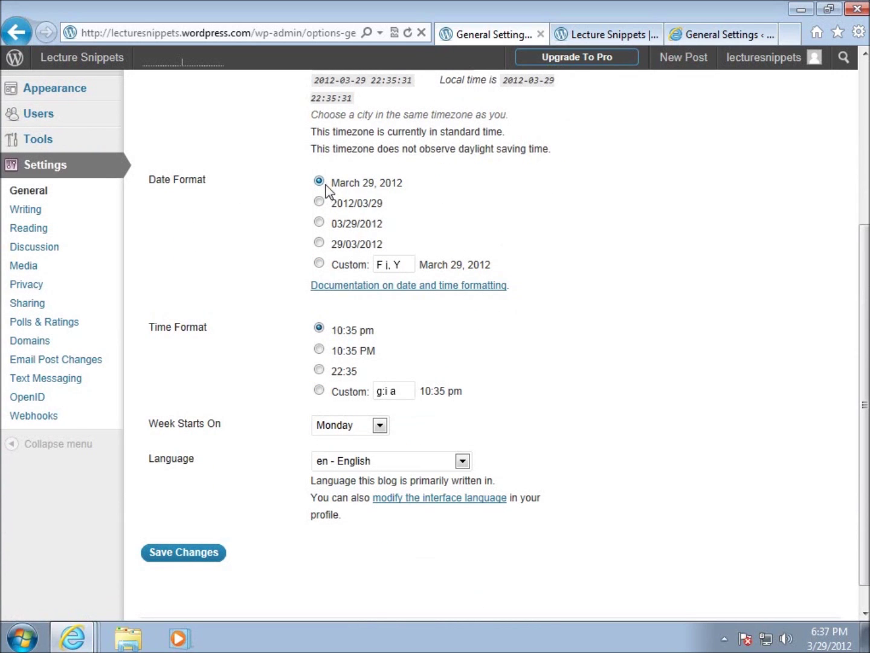
pyautogui.click(576, 33)
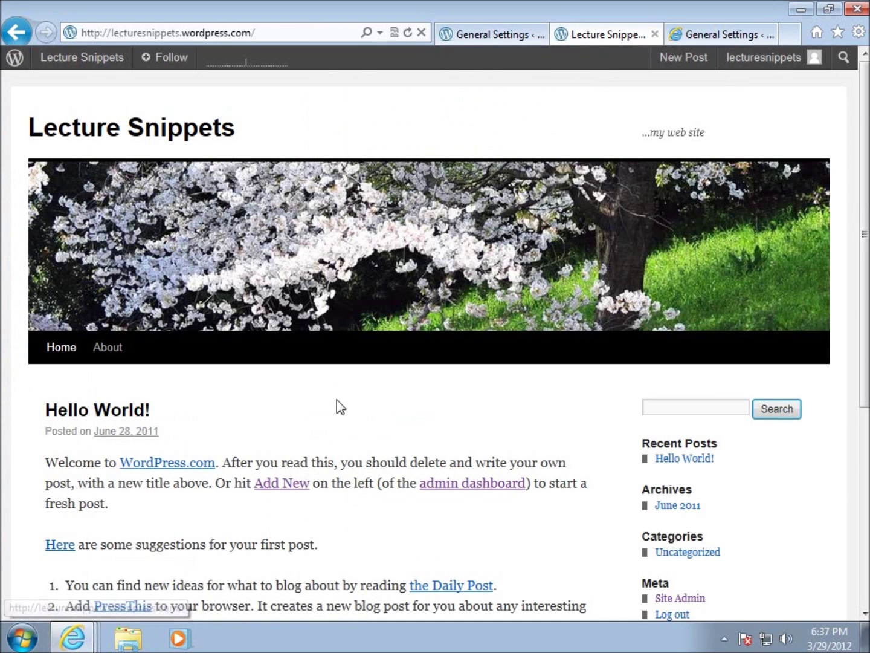
pyautogui.scroll(-2, 337, 399)
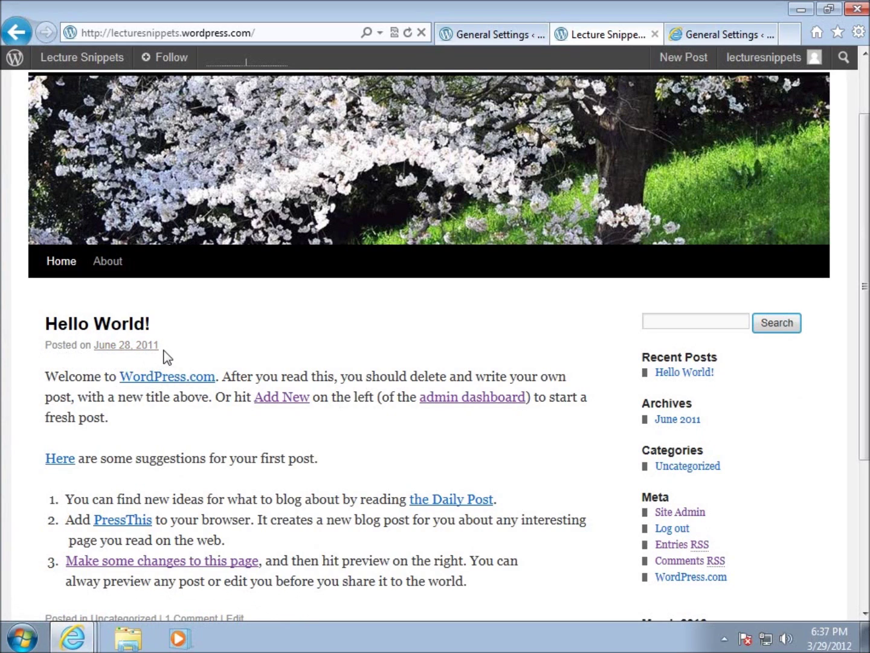
pyautogui.click(491, 40)
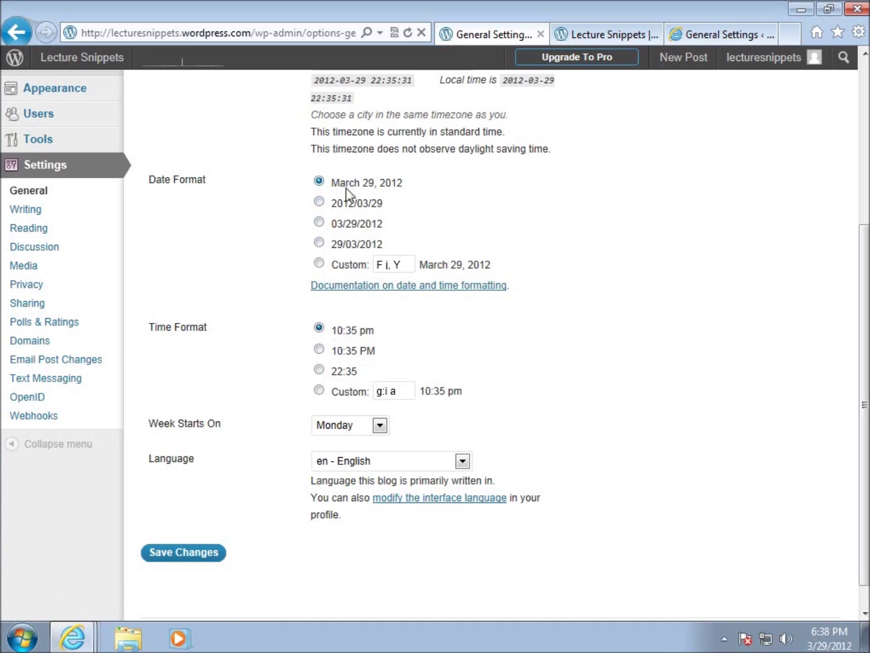
pyautogui.click(323, 223)
pyautogui.click(206, 553)
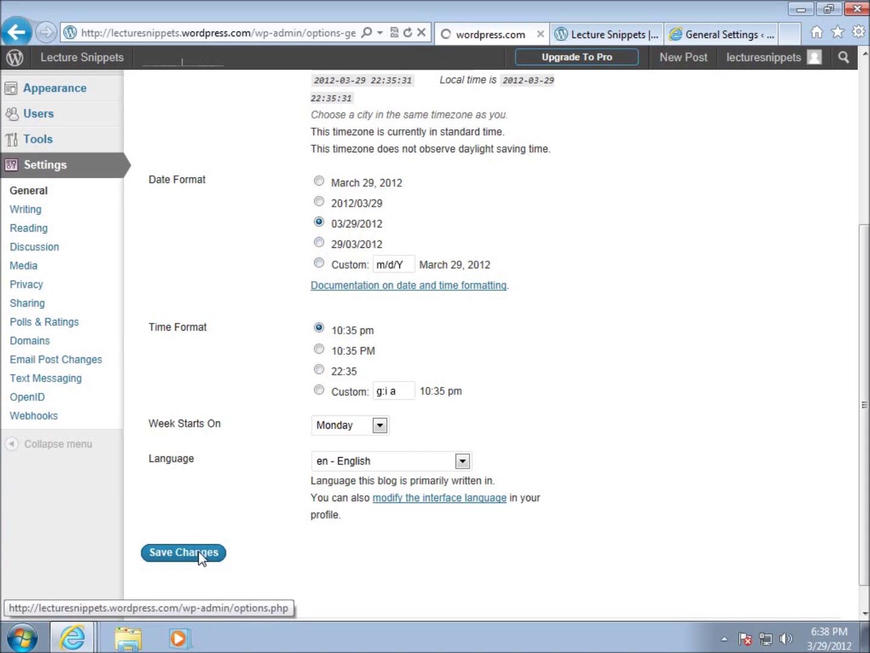
# - Reload the public home page and examine its site title, tagline and post date
pyautogui.click(592, 43)
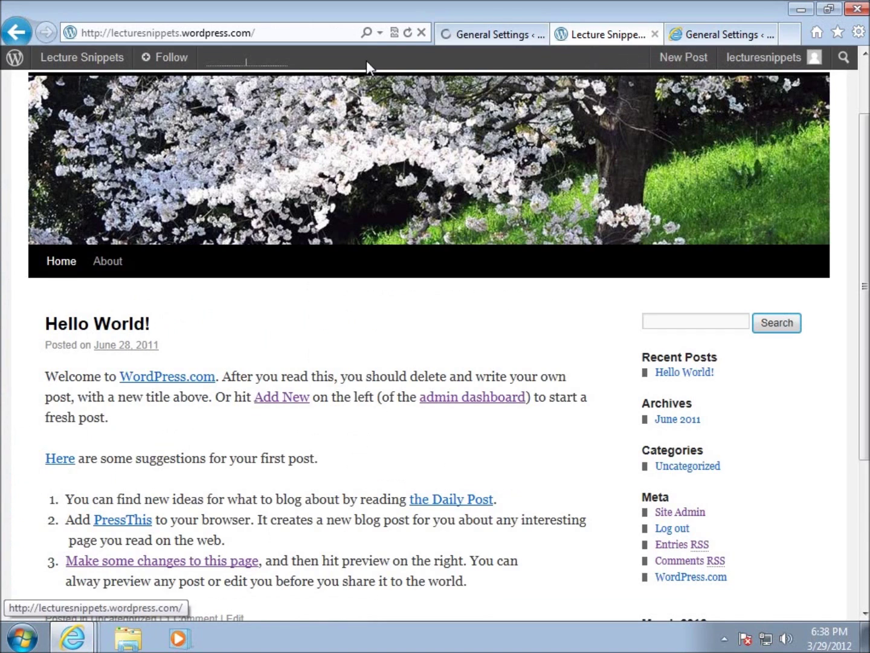
pyautogui.click(408, 33)
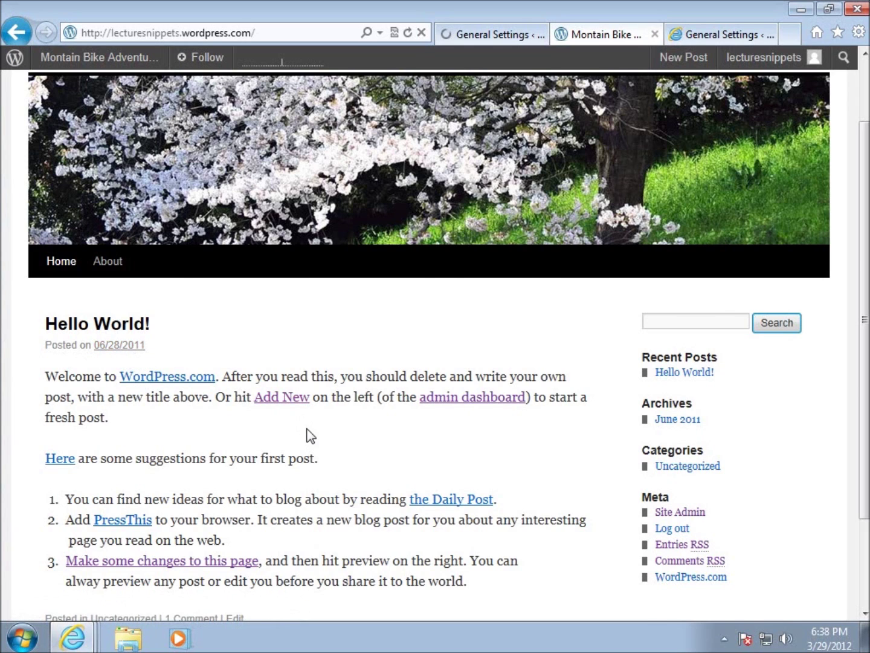
pyautogui.scroll(2, 306, 426)
pyautogui.moveTo(368, 129); pyautogui.dragTo(57, 139)
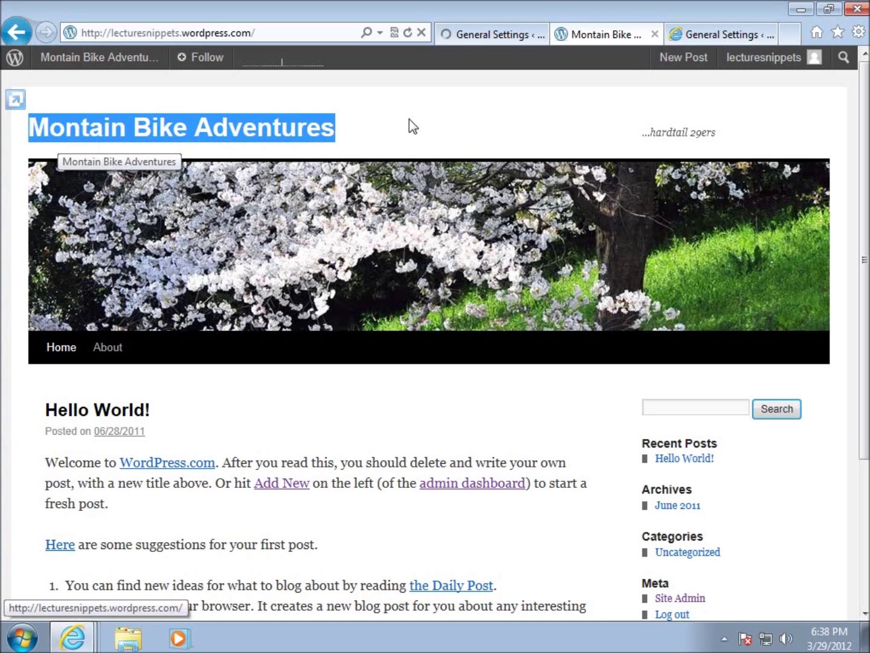
# - Correct the site title to "Mountain Bike Adventures", save the general settings and reload the public home page
pyautogui.click(518, 37)
pyautogui.click(329, 166)
pyautogui.write('untain Bike Adventures')
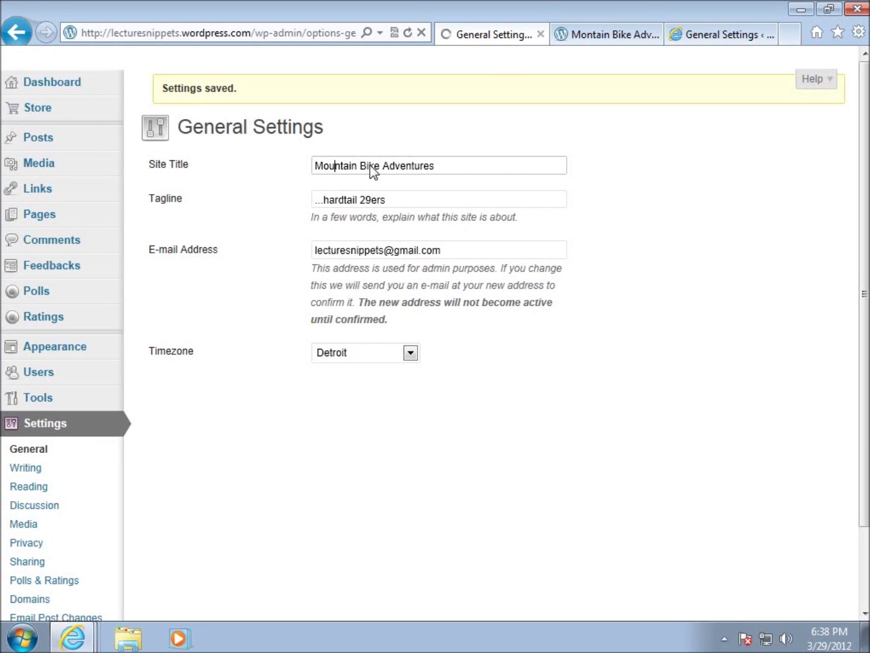
pyautogui.click(211, 441)
pyautogui.scroll(-5, 215, 436)
pyautogui.click(190, 530)
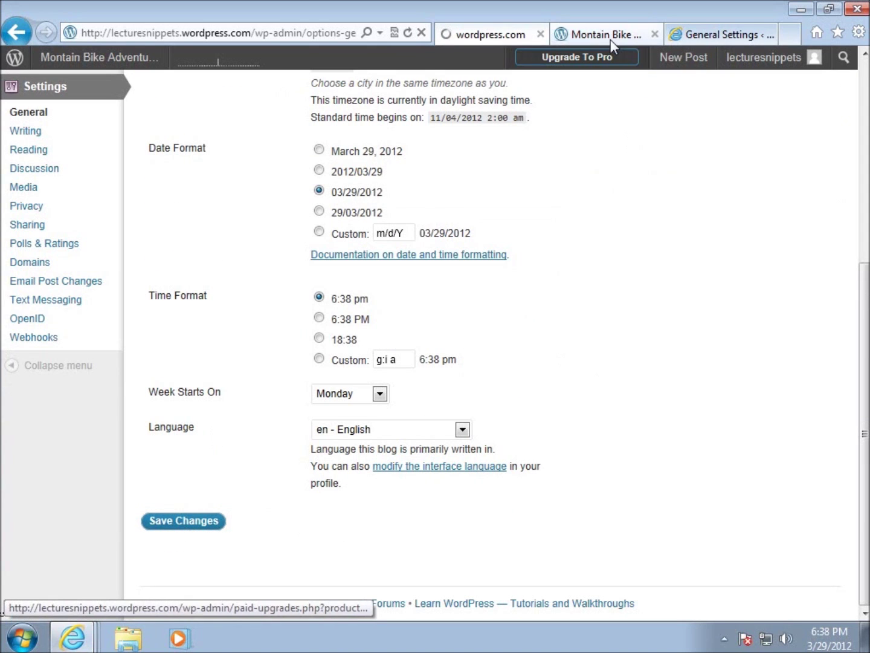
pyautogui.click(592, 31)
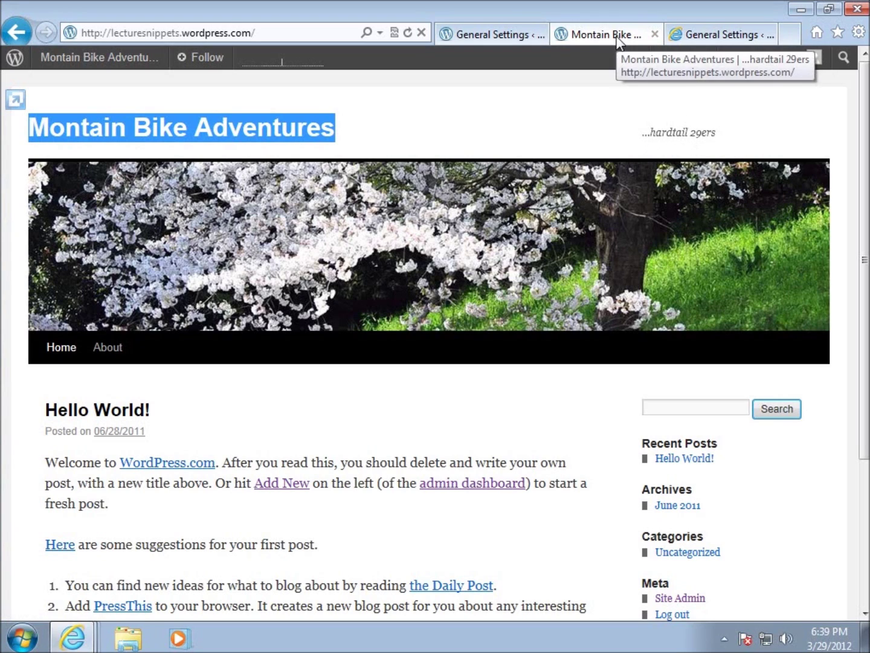
pyautogui.click(407, 33)
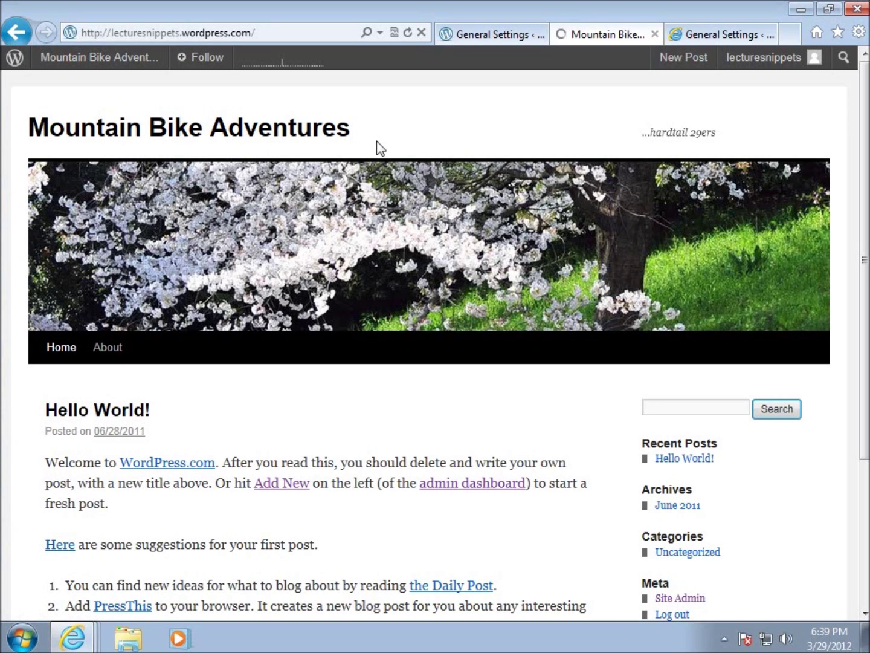
# - Set the week to start on Sunday in the general settings and save the changes
pyautogui.click(464, 37)
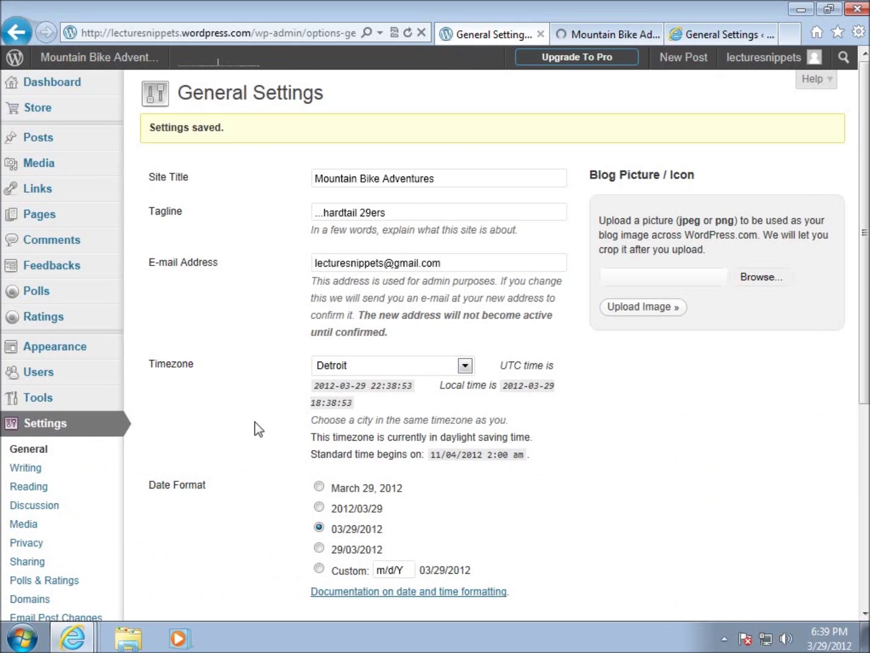
pyautogui.scroll(-5, 255, 422)
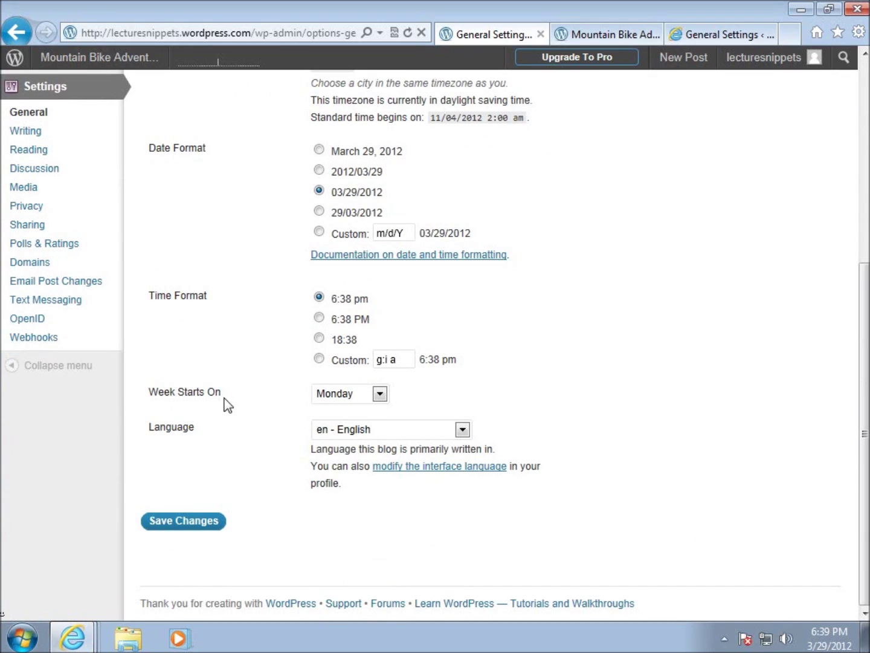
pyautogui.click(381, 394)
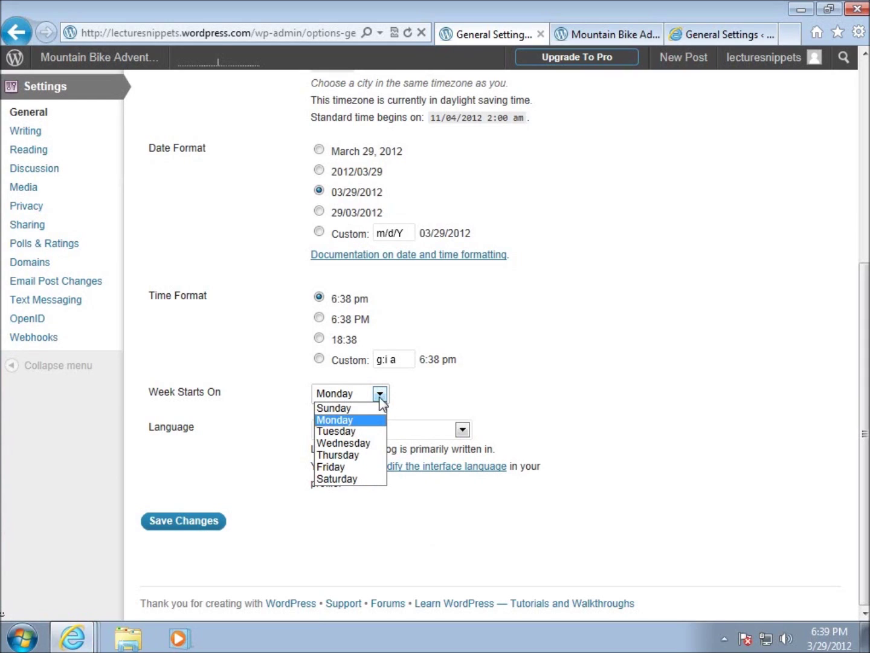
pyautogui.click(368, 409)
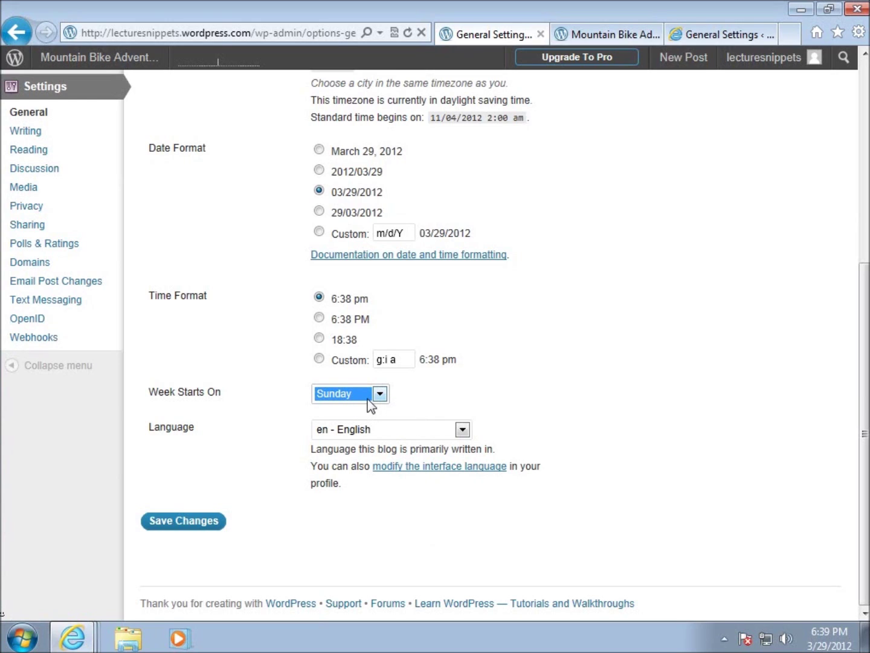
pyautogui.click(207, 524)
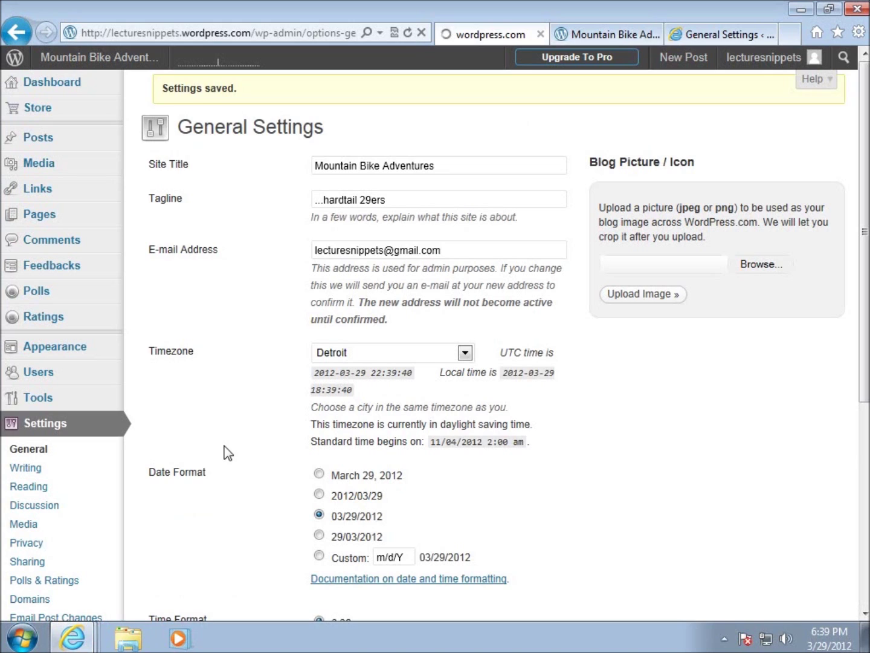
pyautogui.scroll(-3, 192, 402)
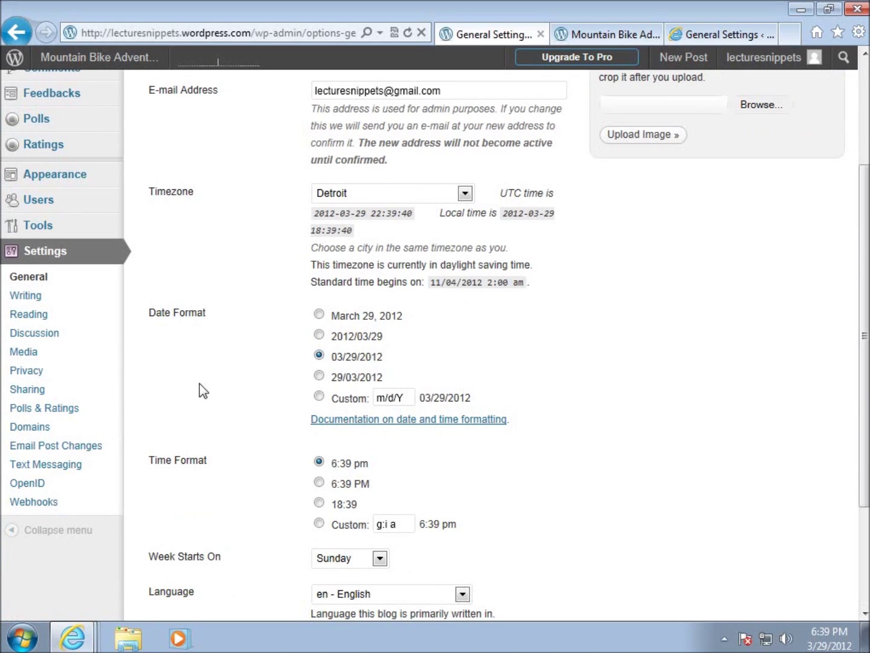
pyautogui.scroll(2, 201, 389)
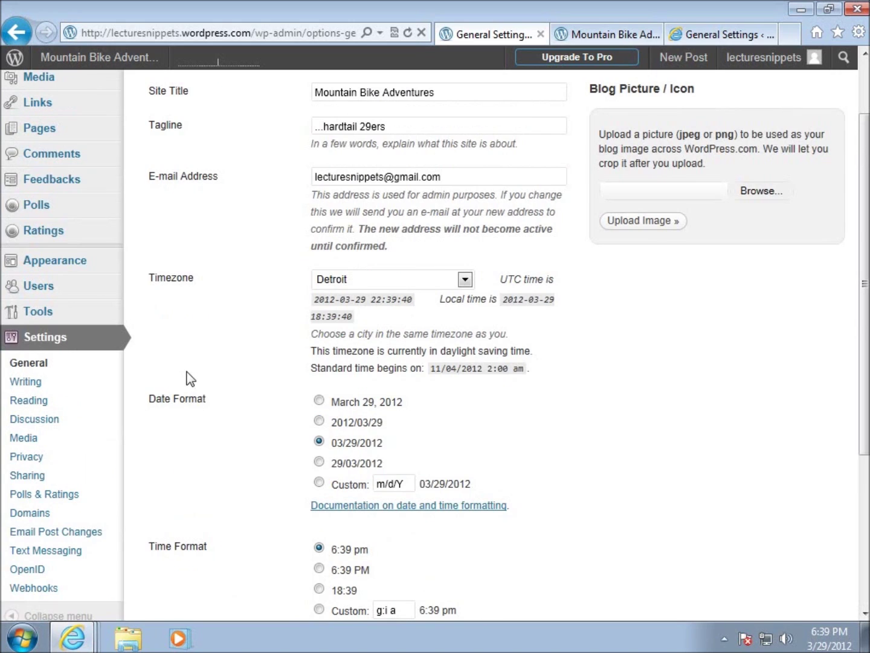
# - Go to the blog's widget management and add the Calendar widget below Meta in the sidebar's widget area
pyautogui.scroll(2, 151, 371)
pyautogui.moveTo(90, 356)
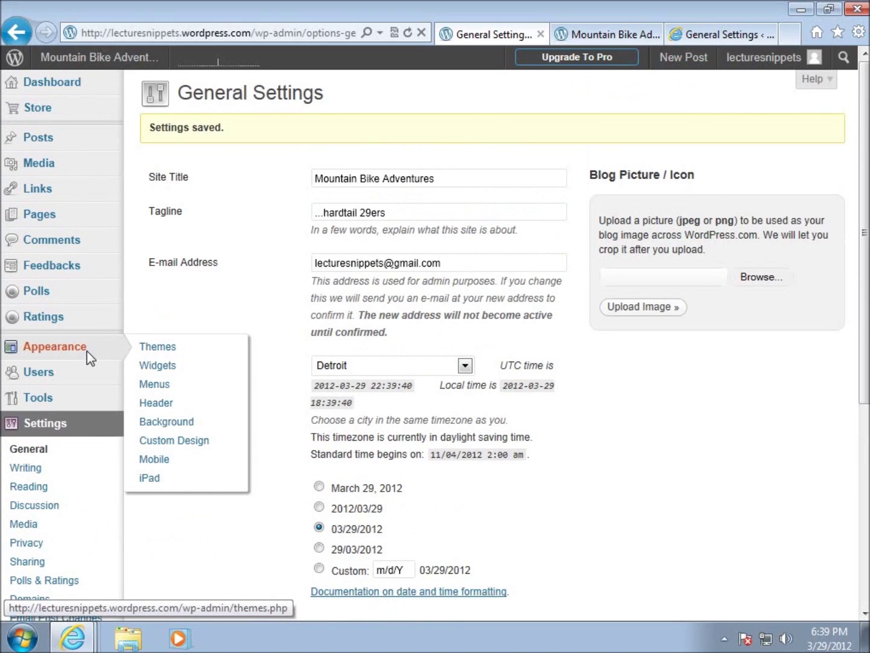
pyautogui.click(171, 367)
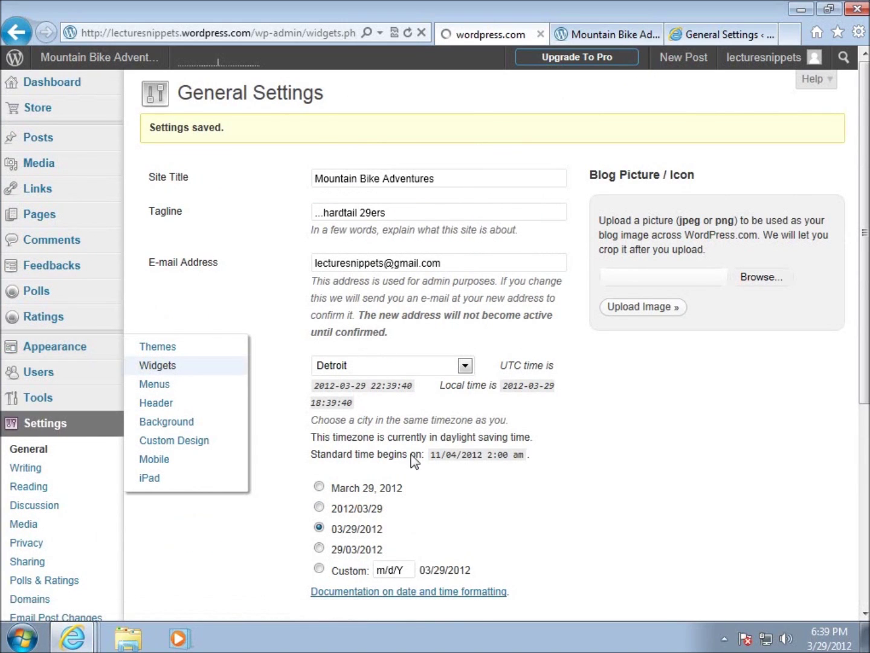
pyautogui.scroll(-3, 411, 460)
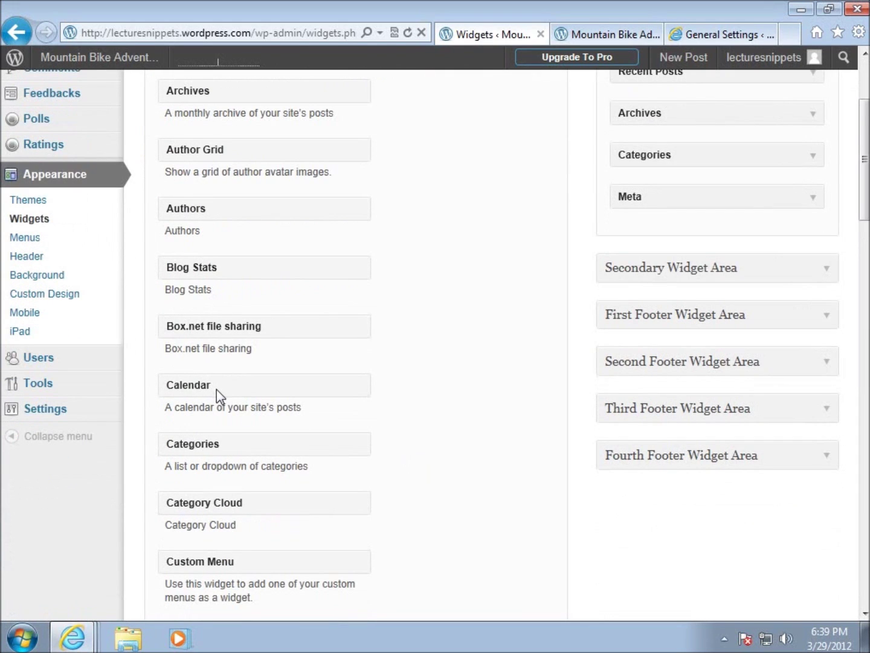
pyautogui.moveTo(218, 391); pyautogui.dragTo(670, 266)
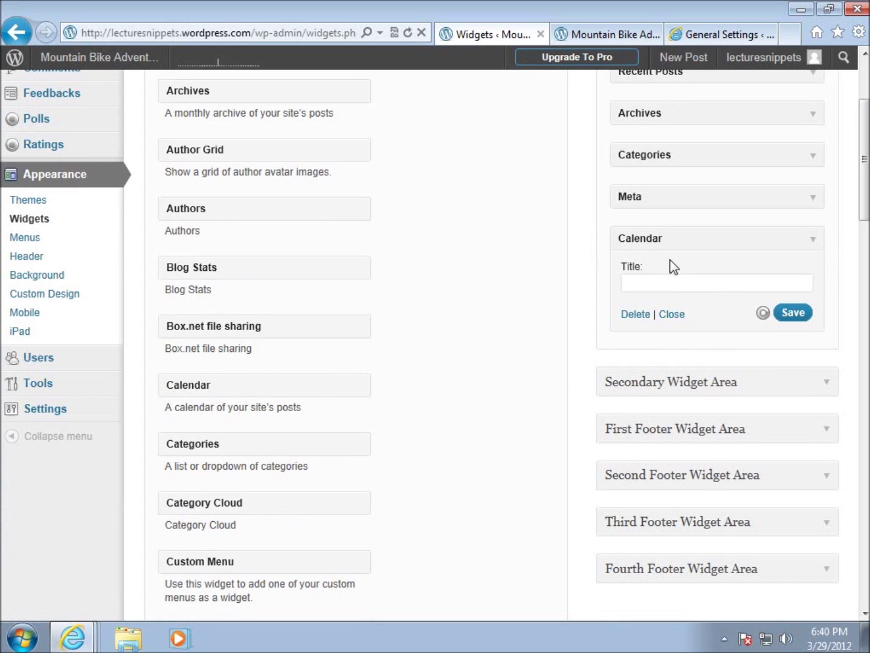
# - Reload the public home page and examine the calendar's first day of the week in the sidebar
pyautogui.click(585, 40)
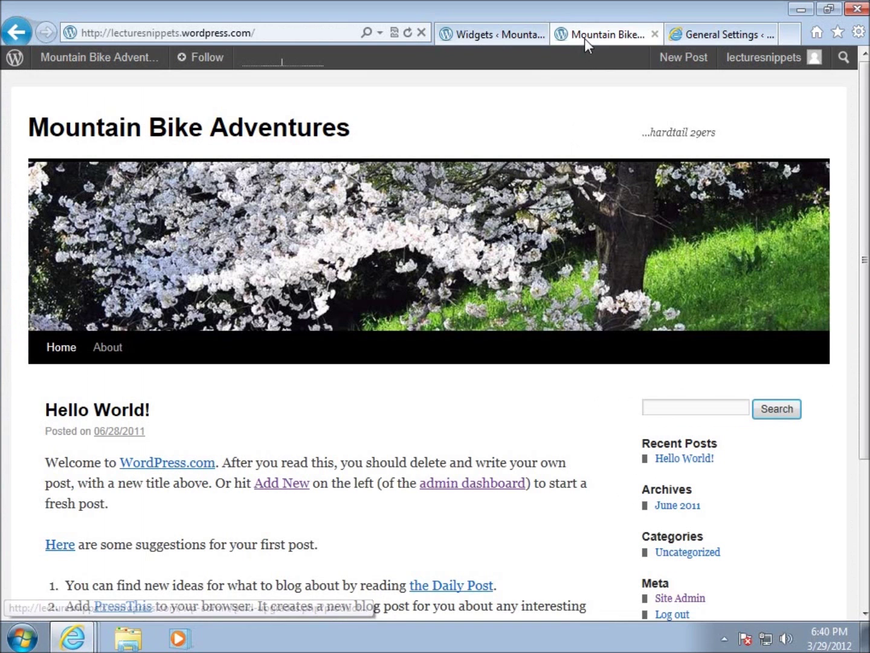
pyautogui.click(408, 32)
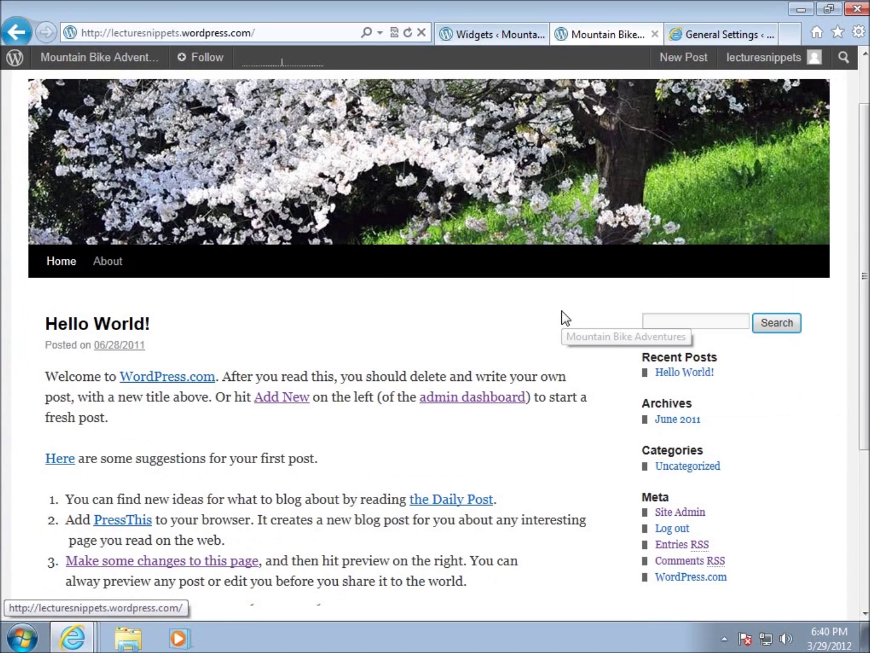
pyautogui.scroll(-4, 562, 315)
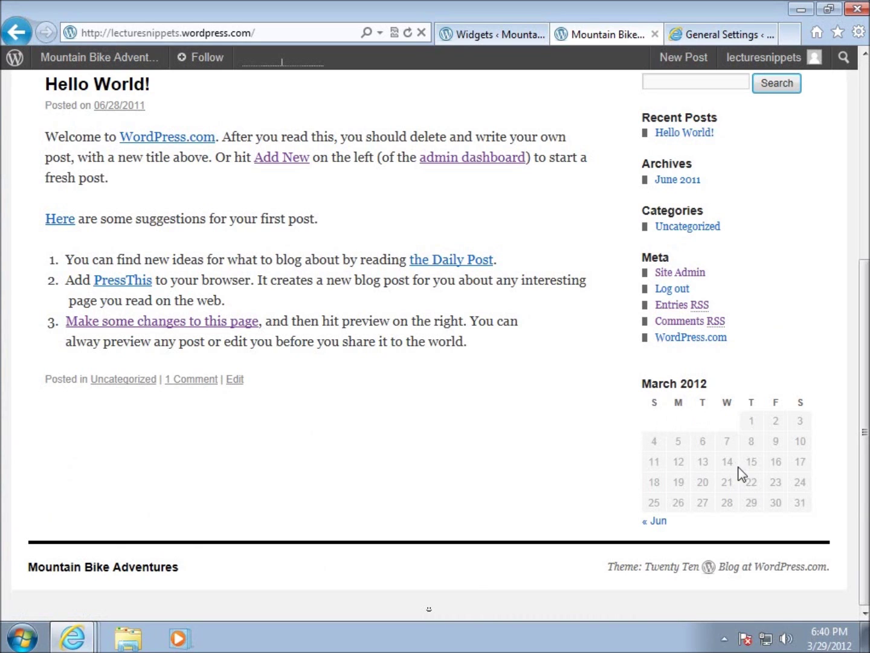
pyautogui.scroll(4, 571, 402)
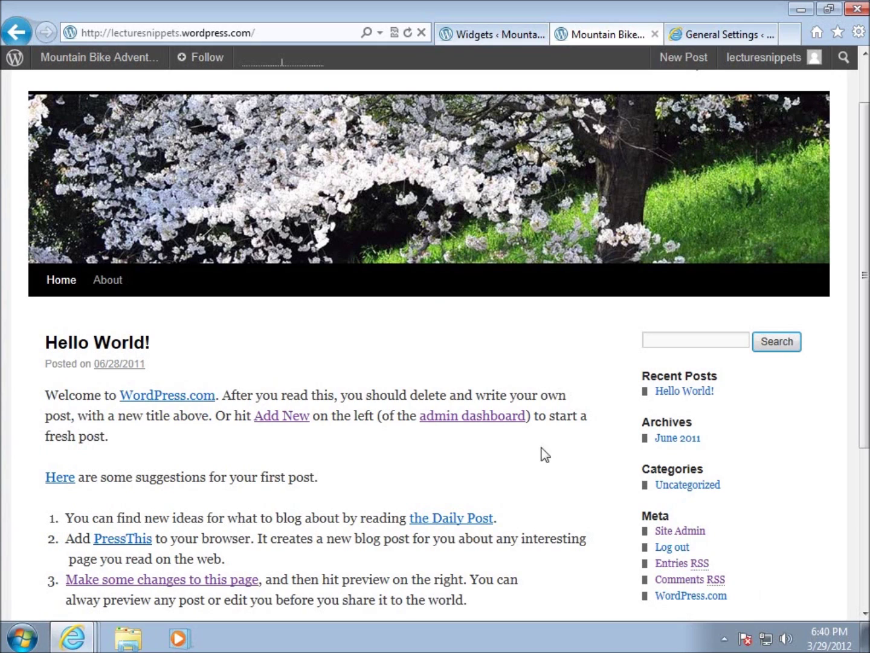
pyautogui.scroll(-4, 716, 453)
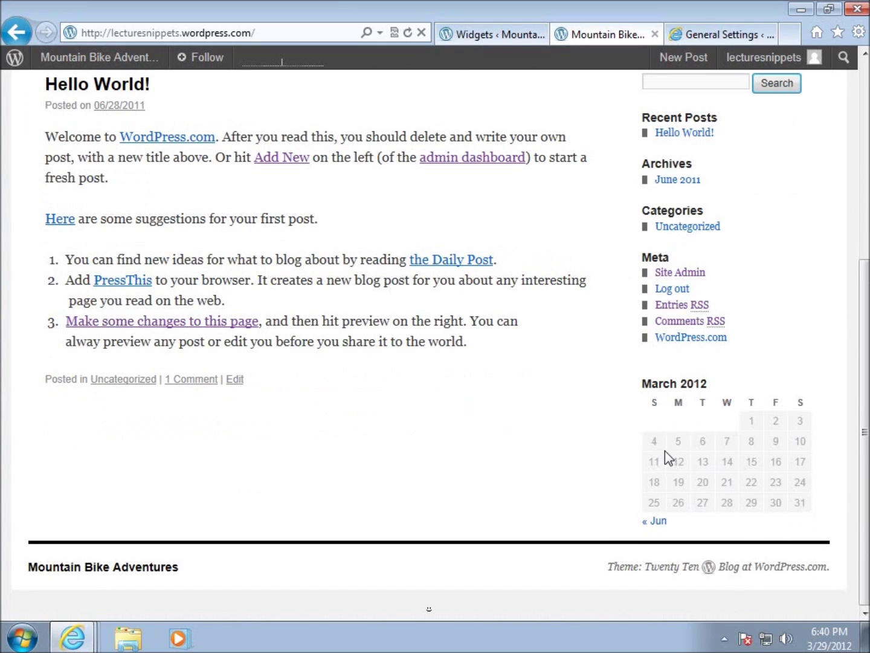
# - Return to the blog's general settings and upload the bikepic image from the Desktop as the blog picture
pyautogui.click(482, 39)
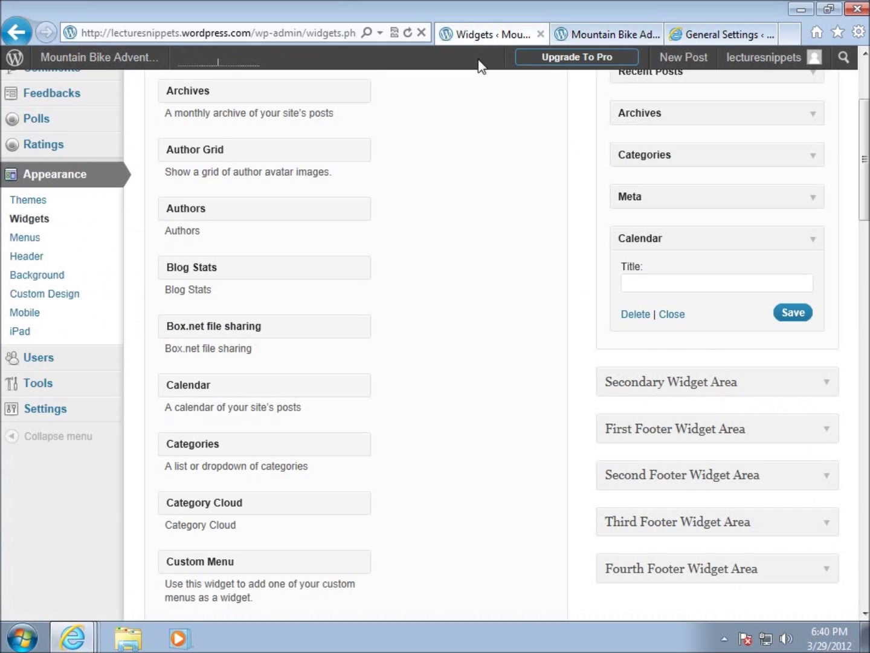
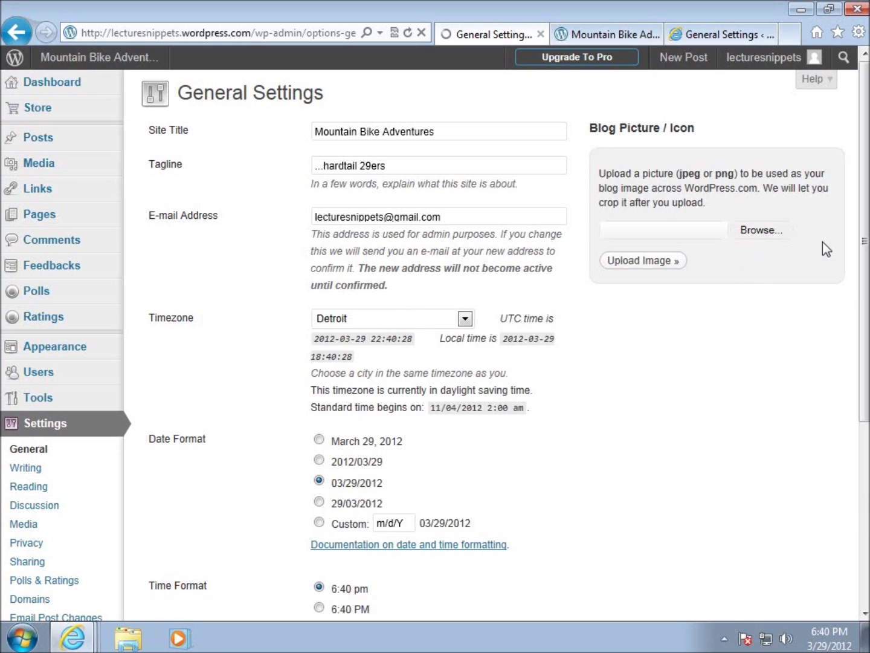
pyautogui.moveTo(864, 182); pyautogui.dragTo(861, 362)
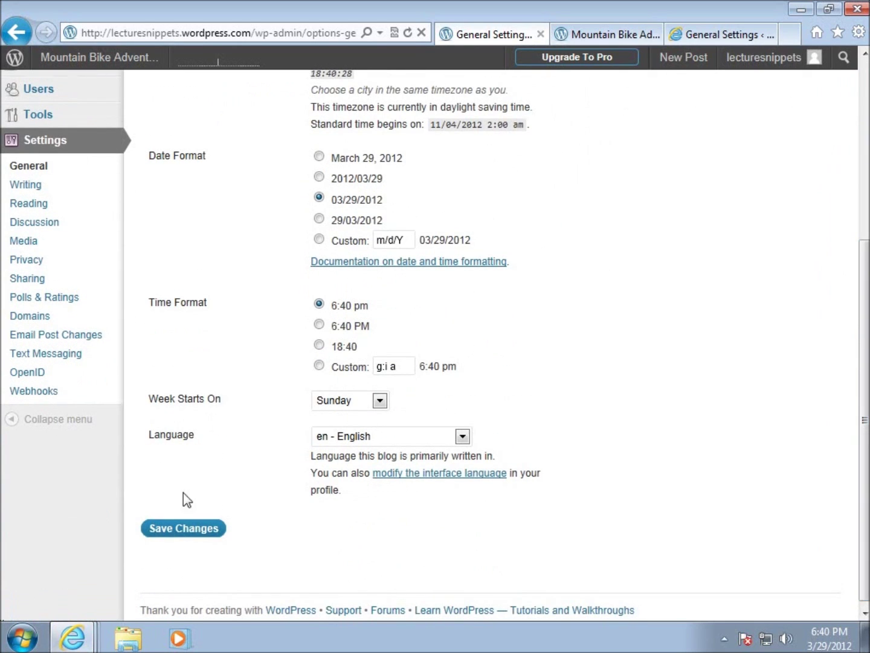
pyautogui.scroll(5, 858, 490)
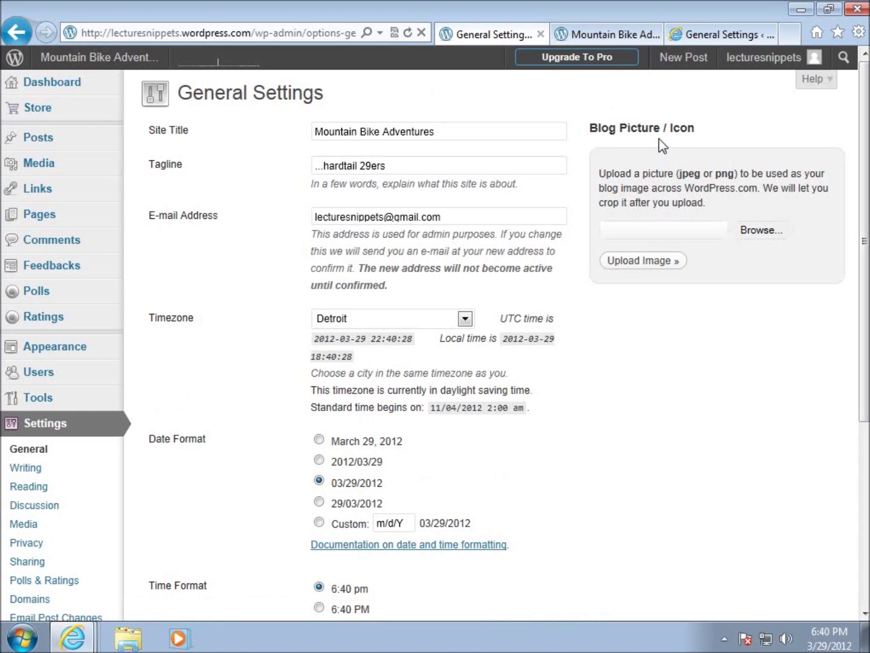
pyautogui.click(763, 233)
pyautogui.scroll(-1, 522, 181)
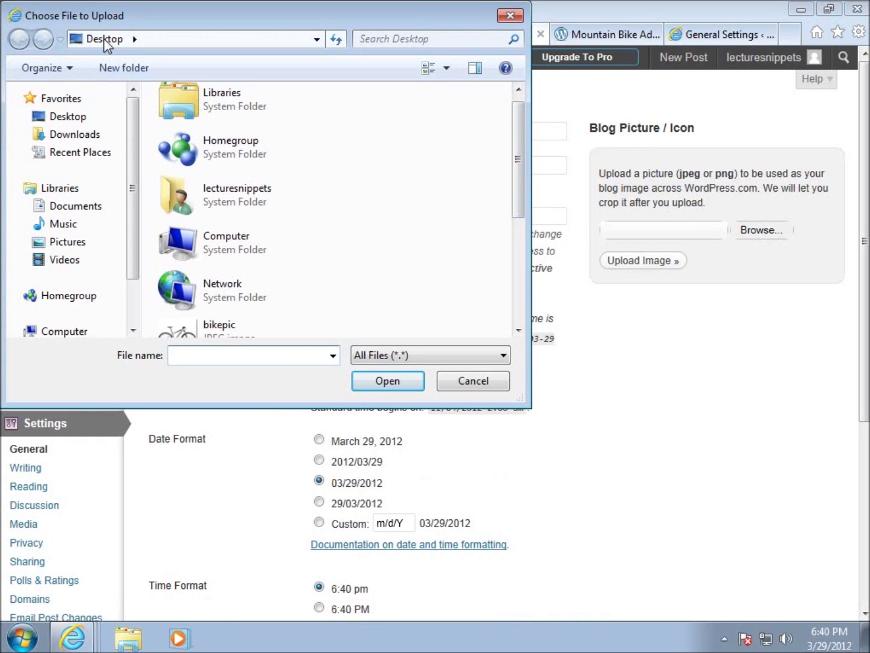
pyautogui.moveTo(156, 15); pyautogui.dragTo(238, 47)
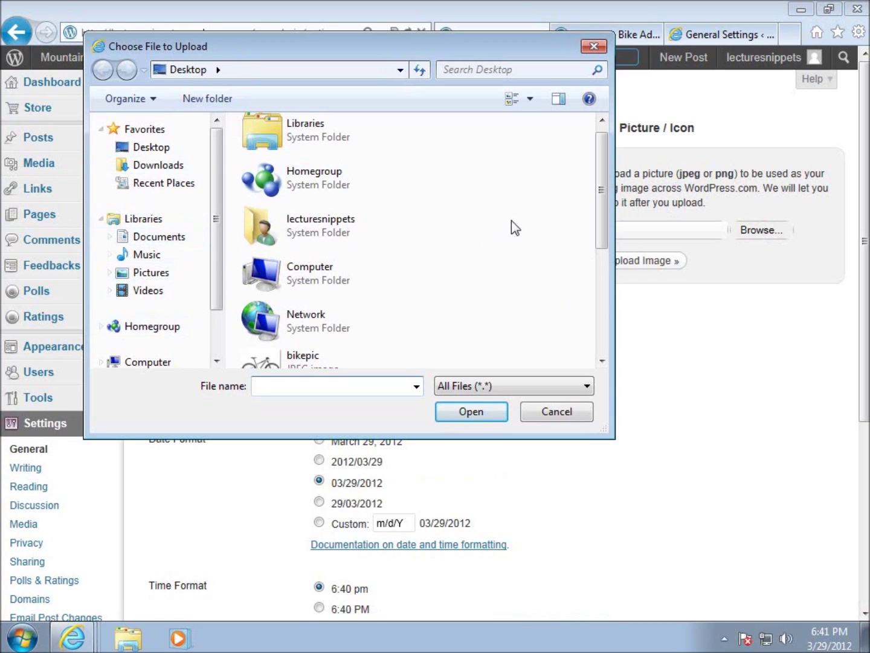
pyautogui.moveTo(605, 203); pyautogui.dragTo(609, 264)
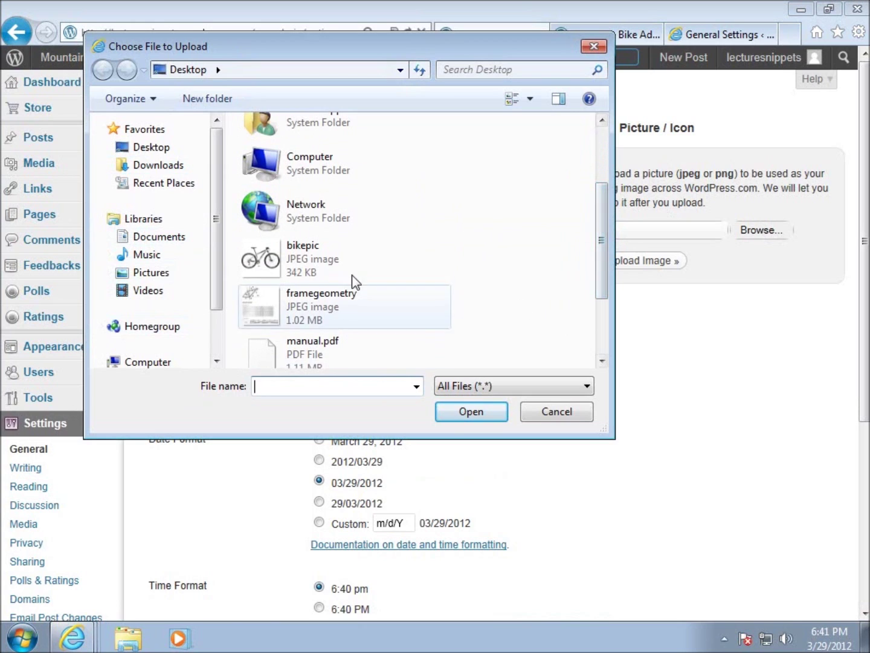
pyautogui.click(257, 261)
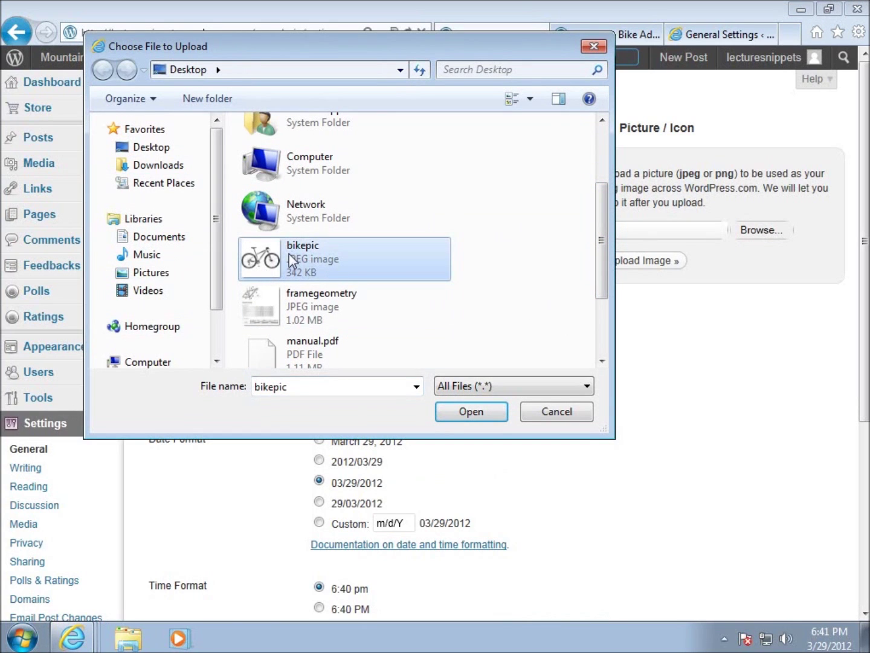
pyautogui.click(470, 412)
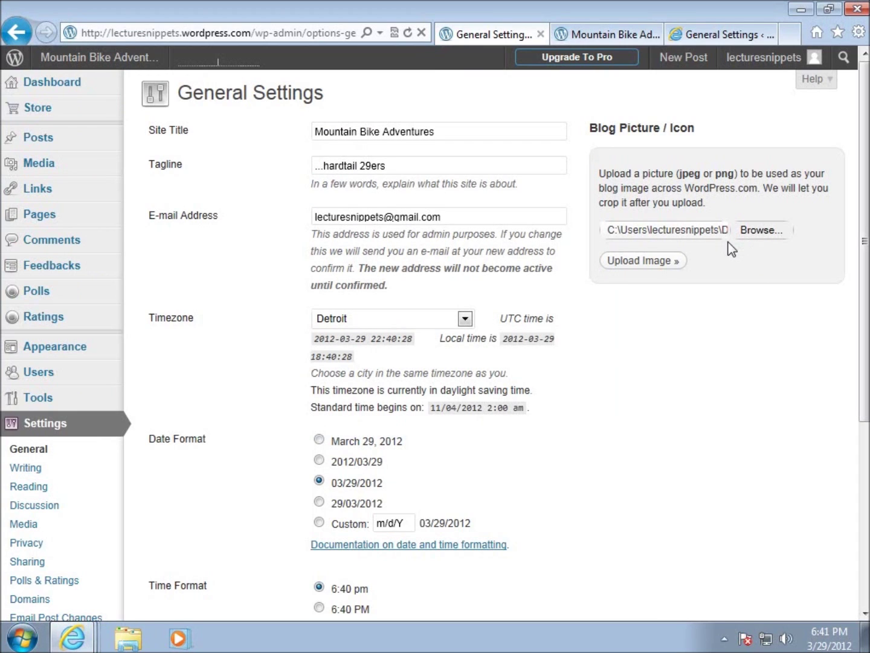
pyautogui.click(638, 266)
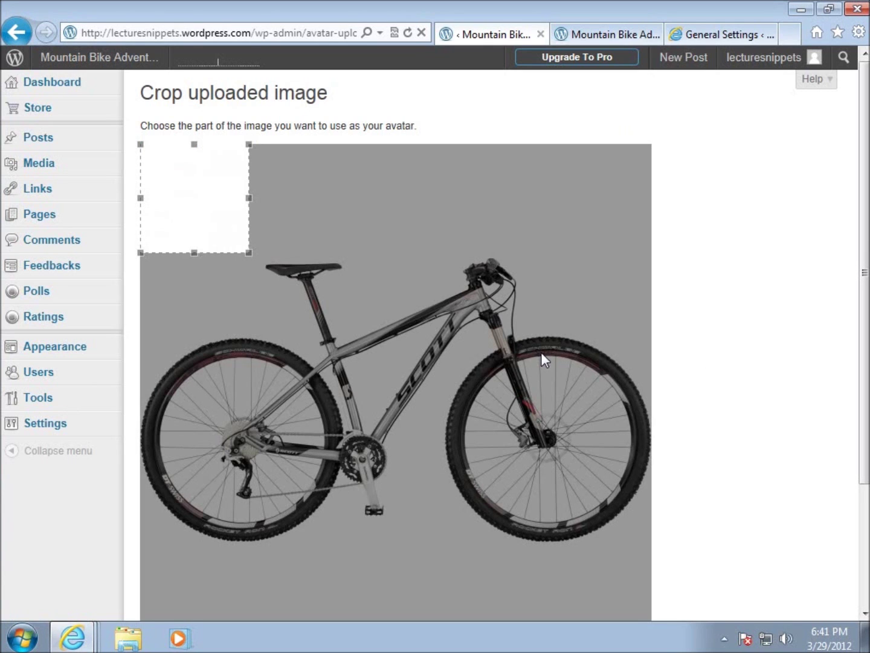
# - Extend the crop area over the whole bike image, crop it and return to the blog options
pyautogui.scroll(-3, 731, 356)
pyautogui.moveTo(248, 166); pyautogui.dragTo(672, 569)
pyautogui.scroll(-2, 866, 472)
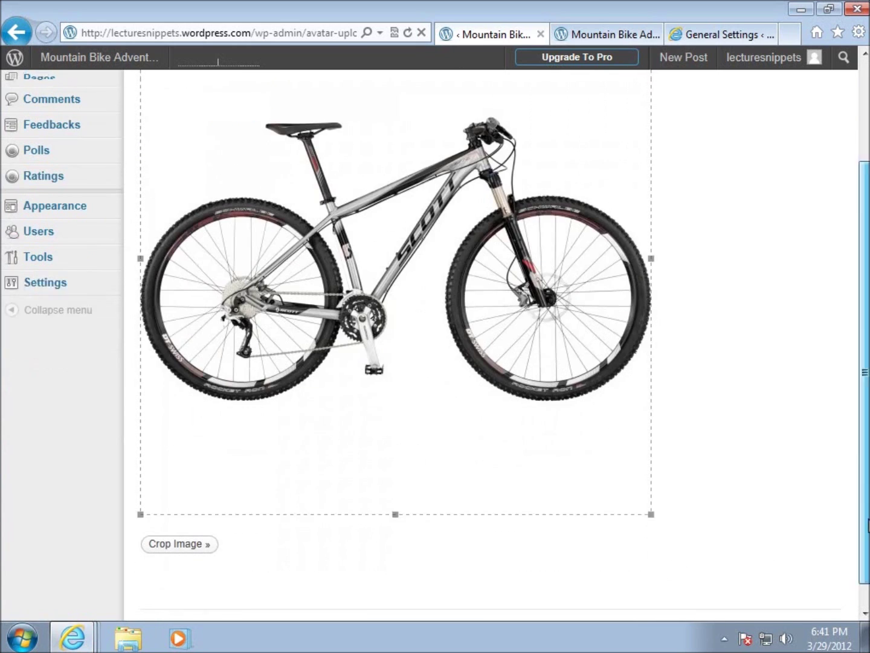
pyautogui.click(179, 529)
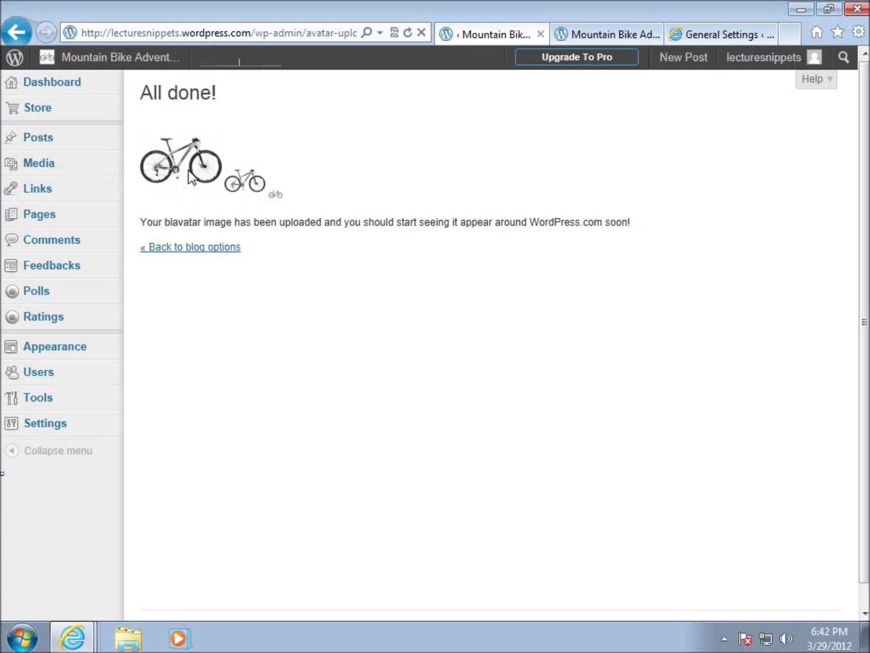
pyautogui.click(194, 253)
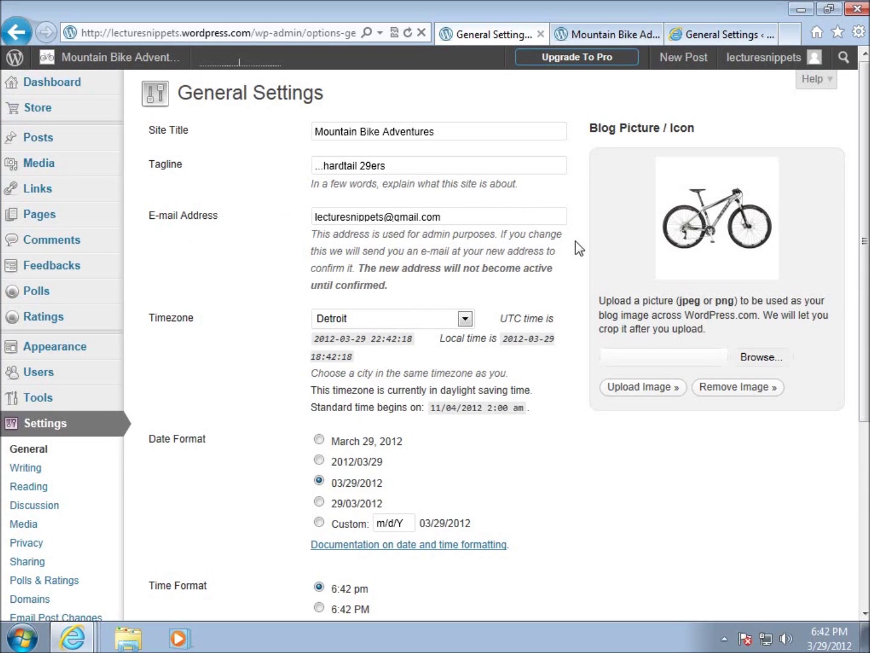
# - Switch to the self-hosted Lecture Snippets site and examine its general settings, including the address, membership and date options
pyautogui.click(701, 39)
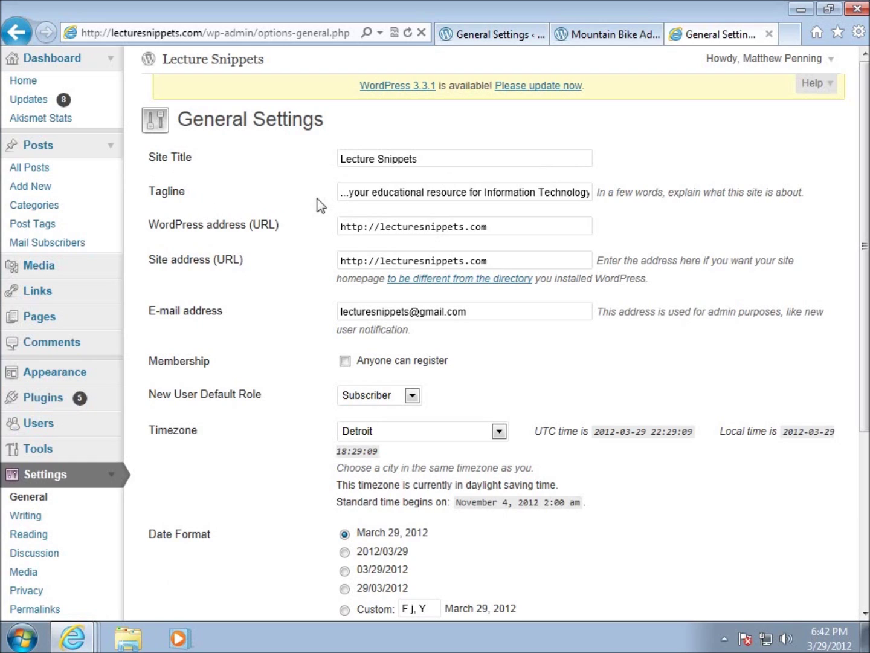
pyautogui.scroll(-2, 397, 198)
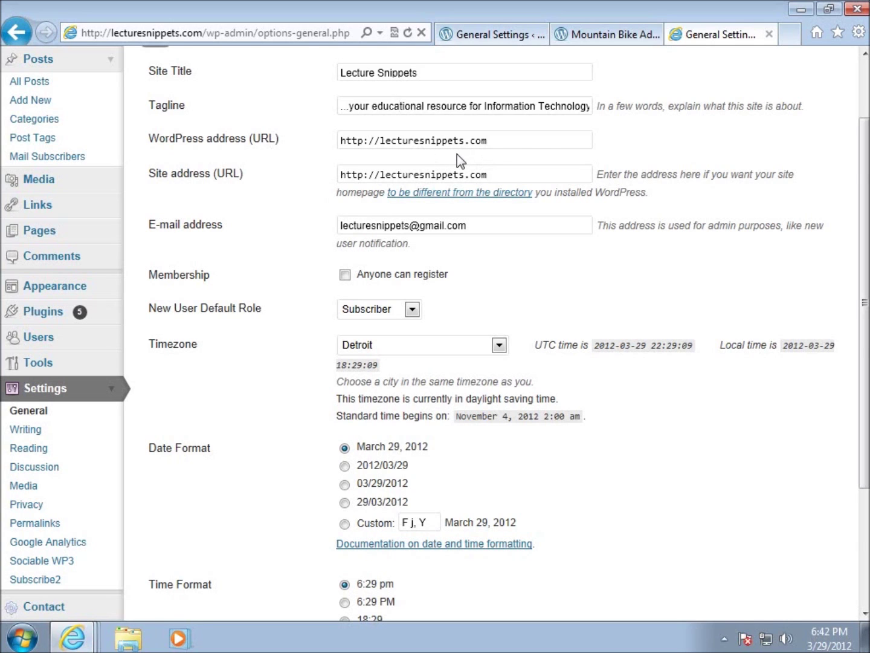
pyautogui.scroll(-3, 460, 160)
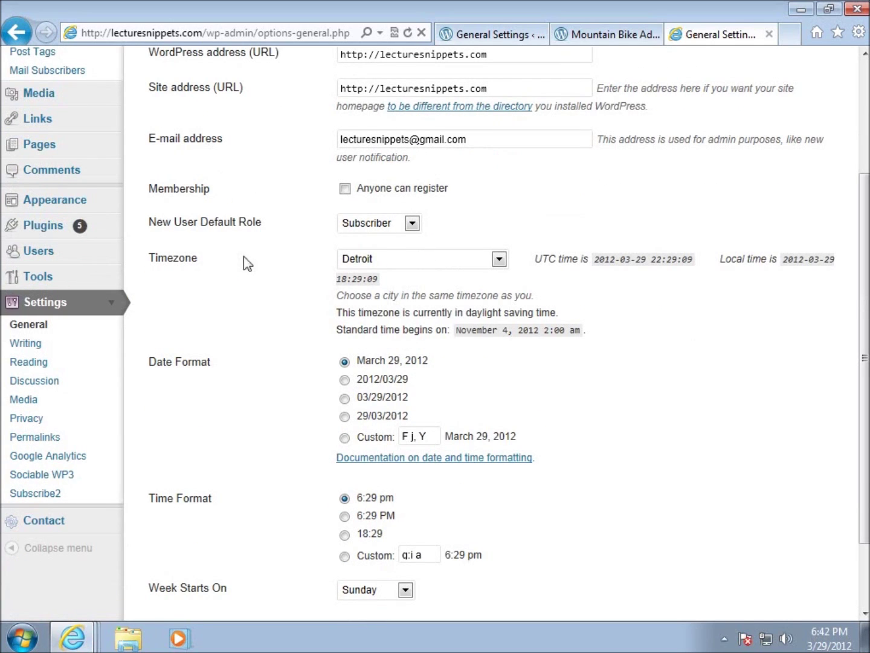
pyautogui.scroll(-3, 249, 284)
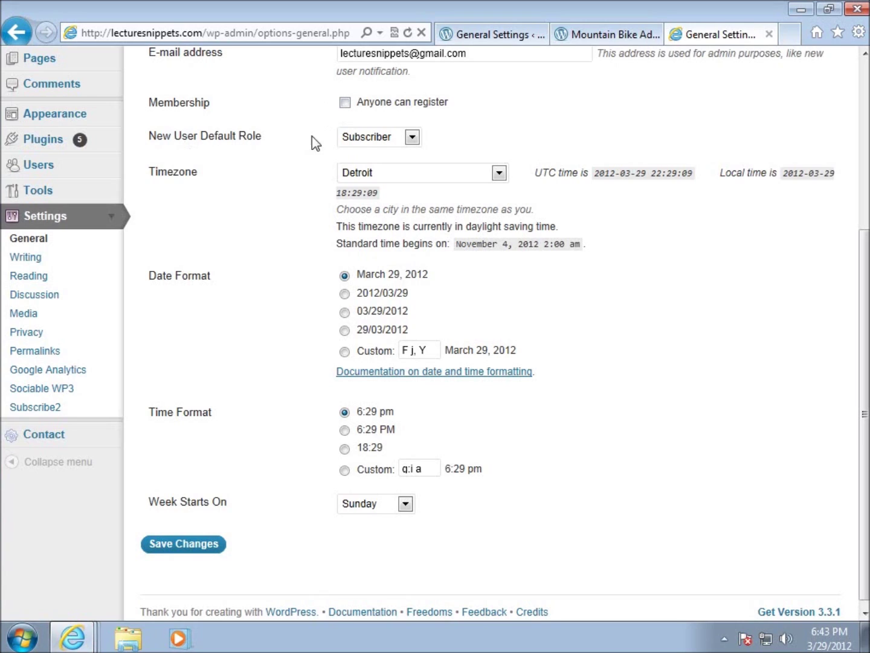
# - Examine the available roles for the new user default role without changing it, and review the remaining general settings
pyautogui.click(412, 138)
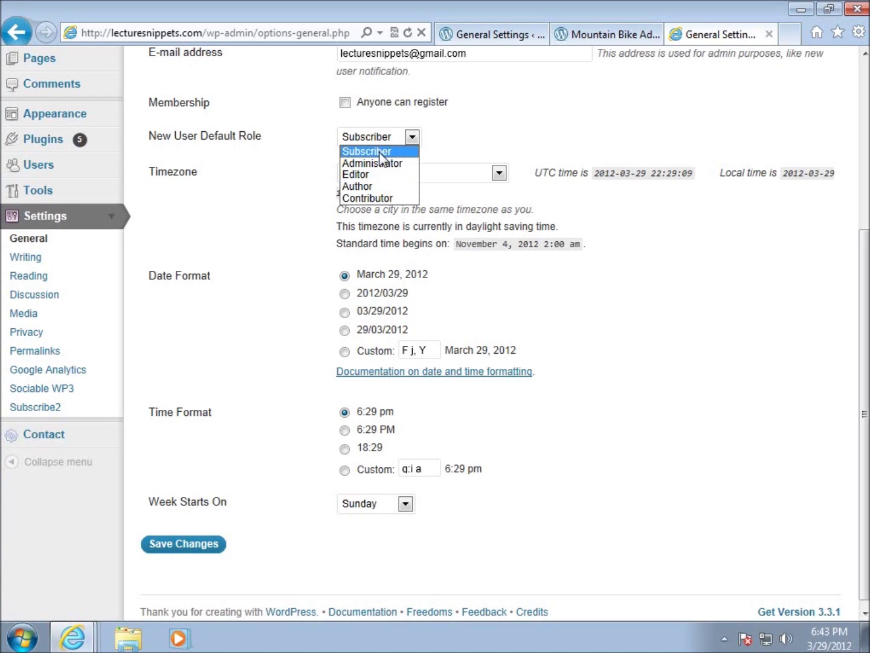
pyautogui.click(307, 153)
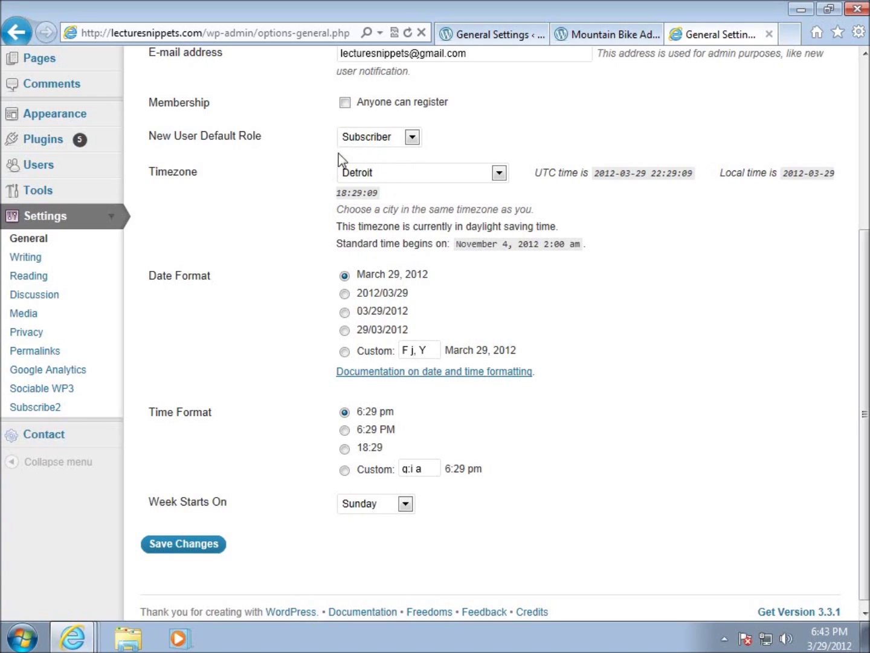
pyautogui.click(411, 139)
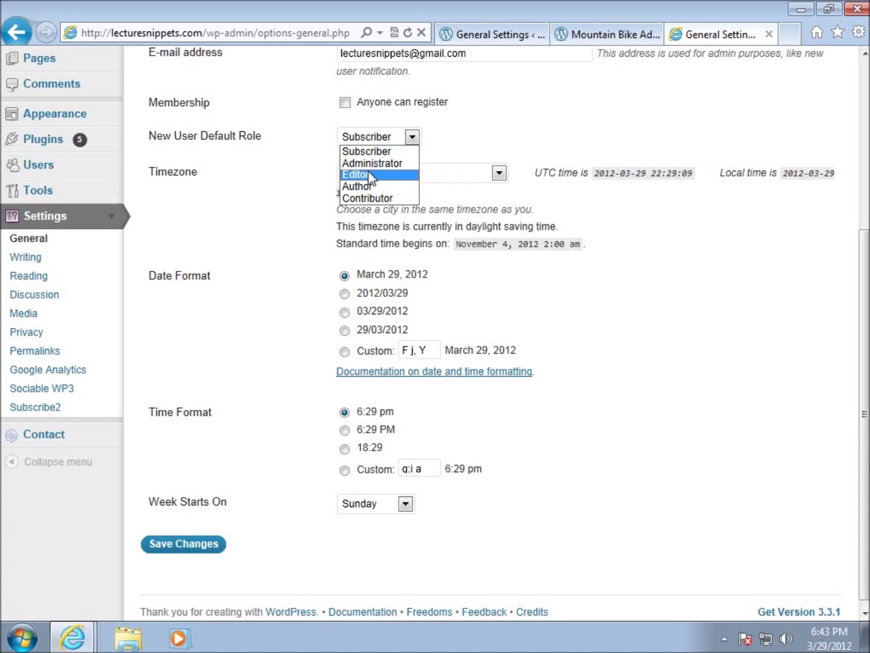
pyautogui.click(288, 187)
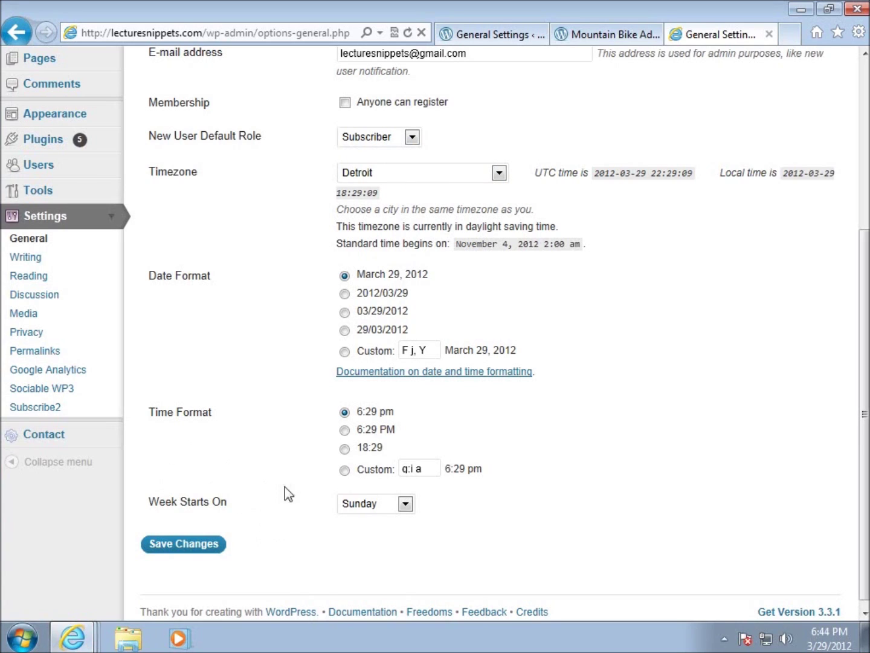
pyautogui.scroll(4, 266, 351)
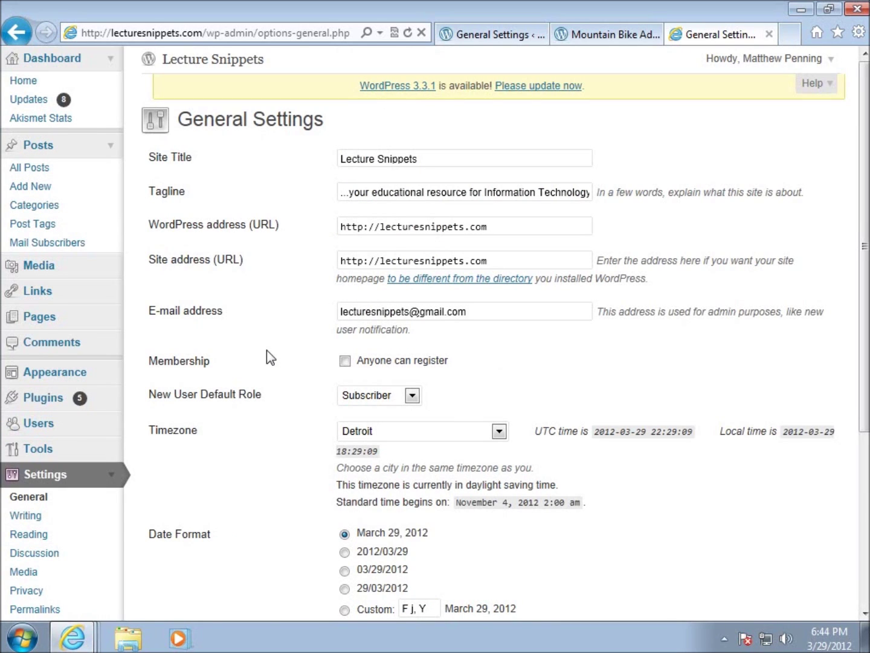